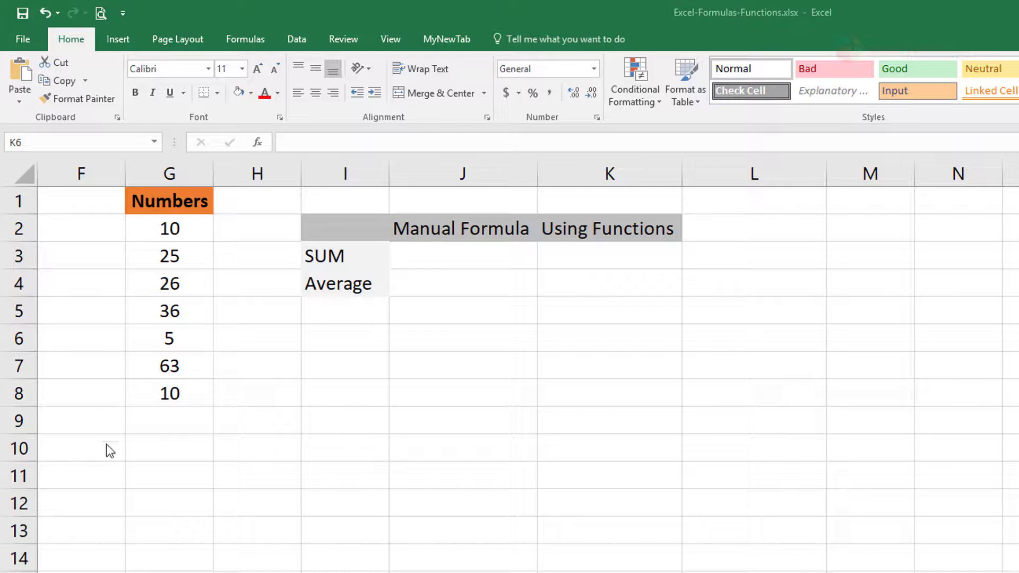
Enter the manual sum formula =G2+G3+G4+G5+G6+G7+G8 in cell J3
{"action": "left_click", "coordinate": [178, 227]}
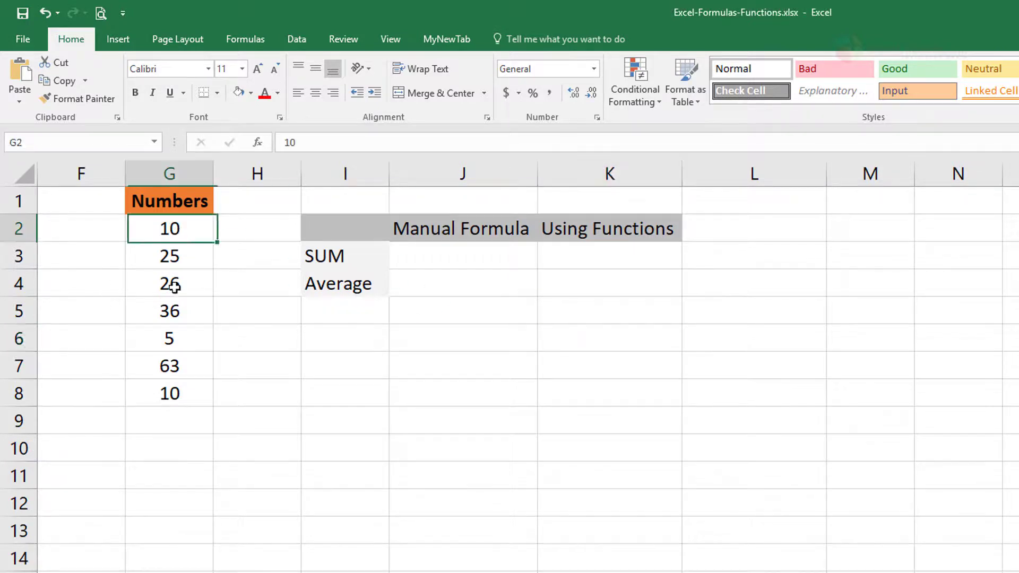
{"action": "left_click_drag", "start_coordinate": [174, 285], "coordinate": [170, 390]}
{"action": "left_click", "coordinate": [449, 253]}
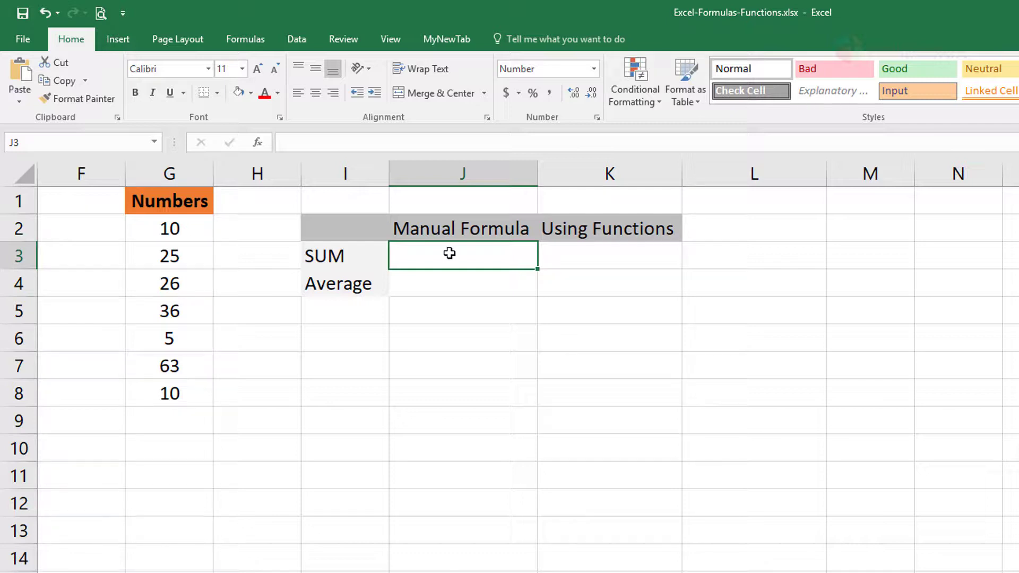
{"action": "type", "text": "="}
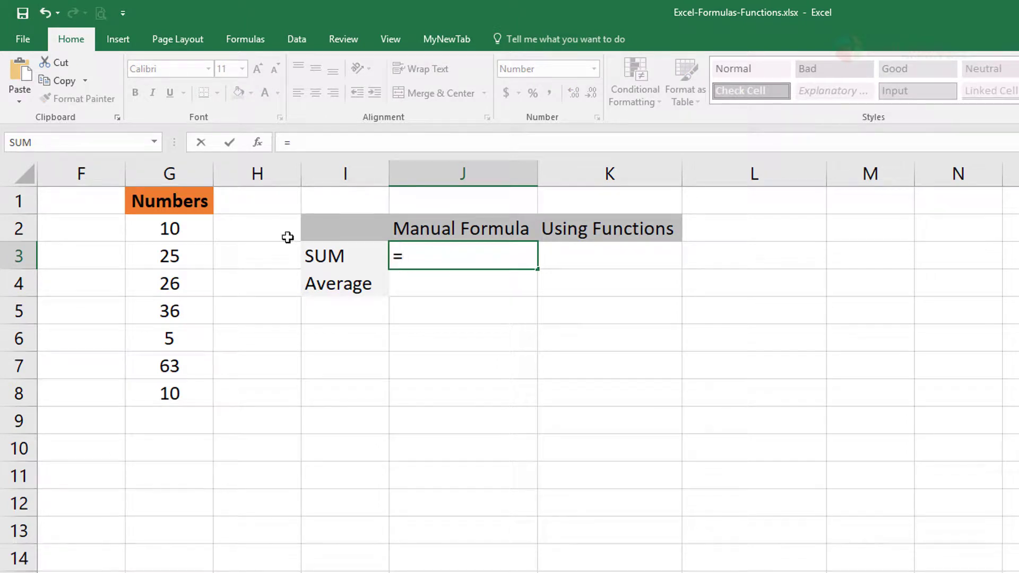
{"action": "left_click", "coordinate": [181, 227]}
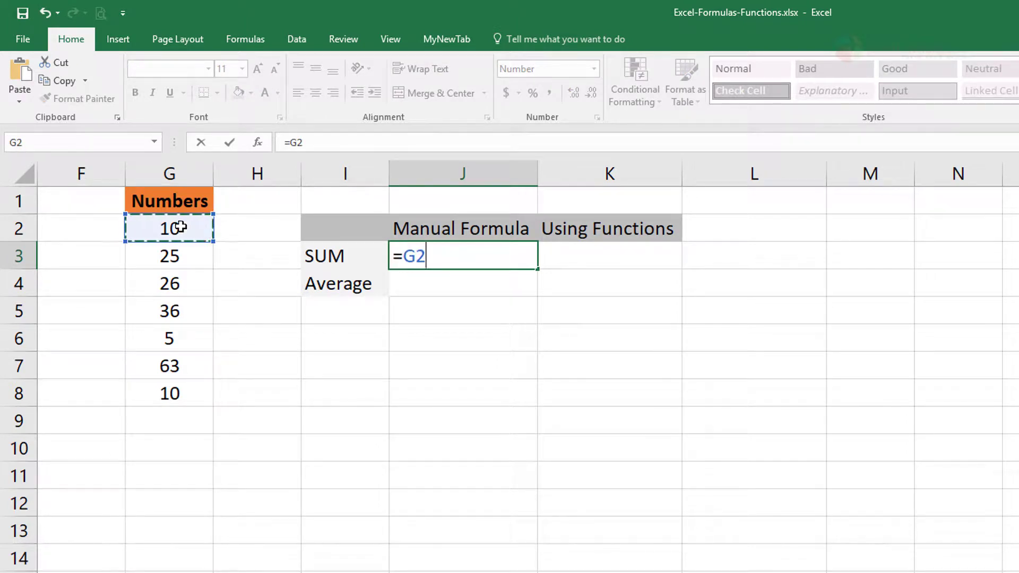
{"action": "type", "text": "+"}
{"action": "left_click", "coordinate": [174, 256]}
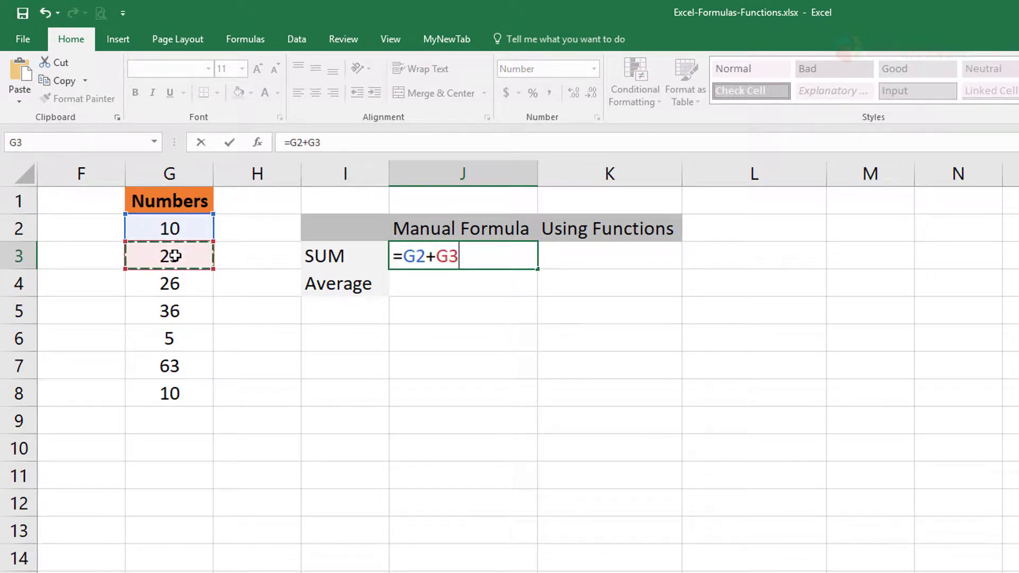
{"action": "type", "text": "+"}
{"action": "left_click", "coordinate": [185, 287]}
{"action": "type", "text": "+"}
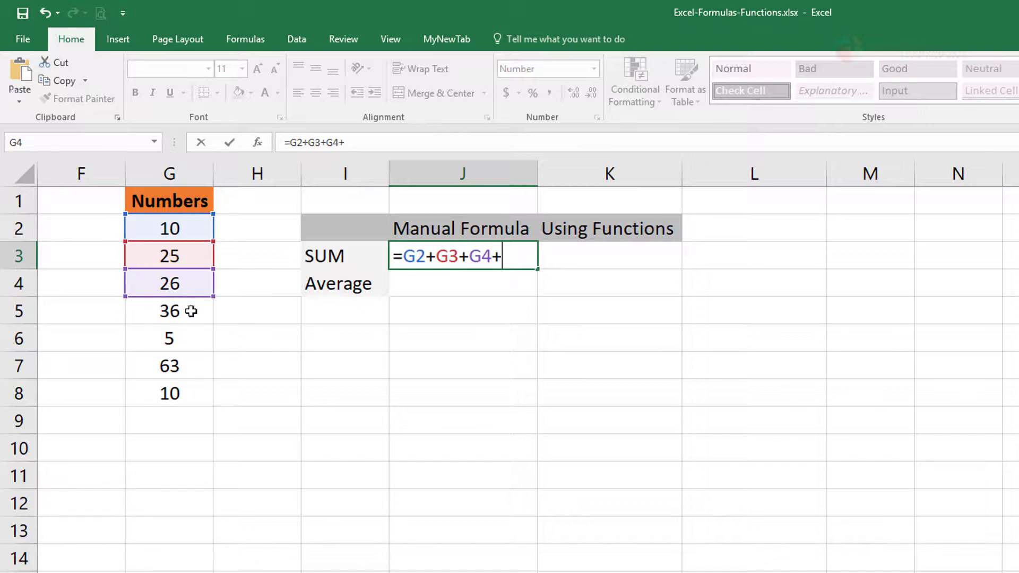
{"action": "left_click", "coordinate": [191, 310]}
{"action": "type", "text": "+"}
{"action": "left_click", "coordinate": [186, 337]}
{"action": "type", "text": "+"}
{"action": "left_click", "coordinate": [191, 364]}
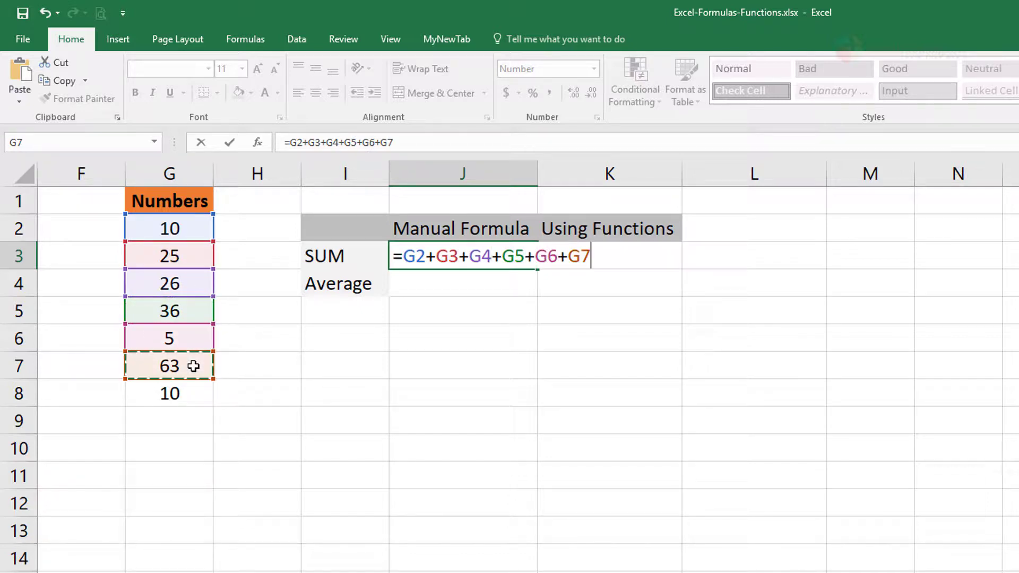
{"action": "type", "text": "+"}
{"action": "left_click", "coordinate": [196, 393]}
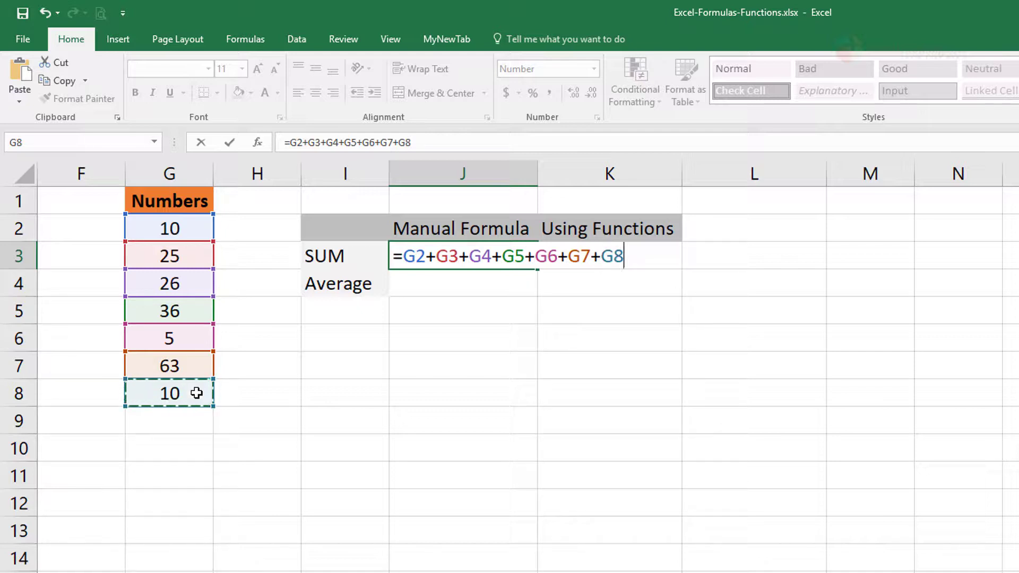
{"action": "key", "text": "Return"}
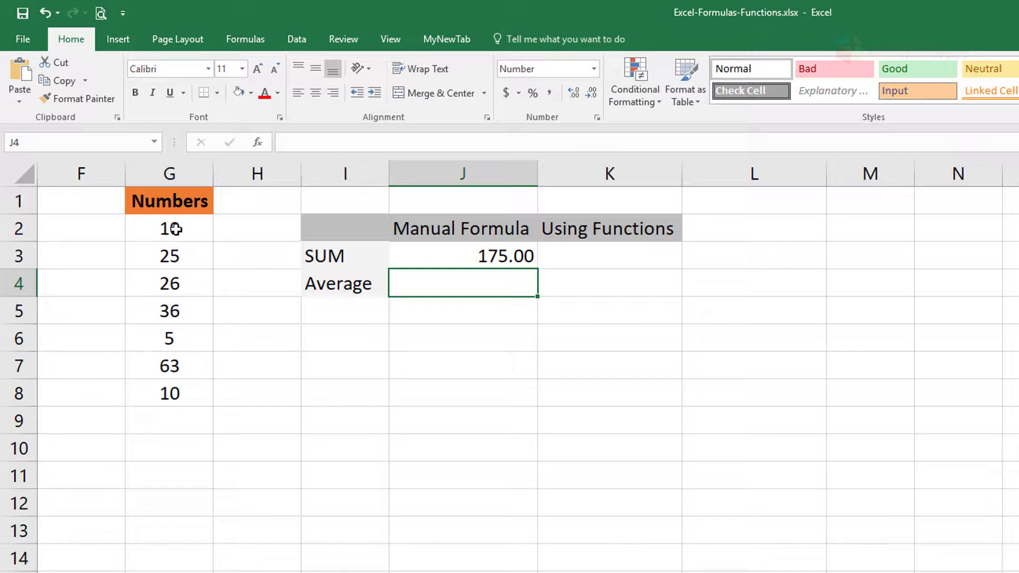
Calculate the manual average in cell J4 by dividing the sum cell by seven with =J3/7
{"action": "left_click_drag", "start_coordinate": [173, 229], "coordinate": [193, 401]}
{"action": "left_click", "coordinate": [341, 391]}
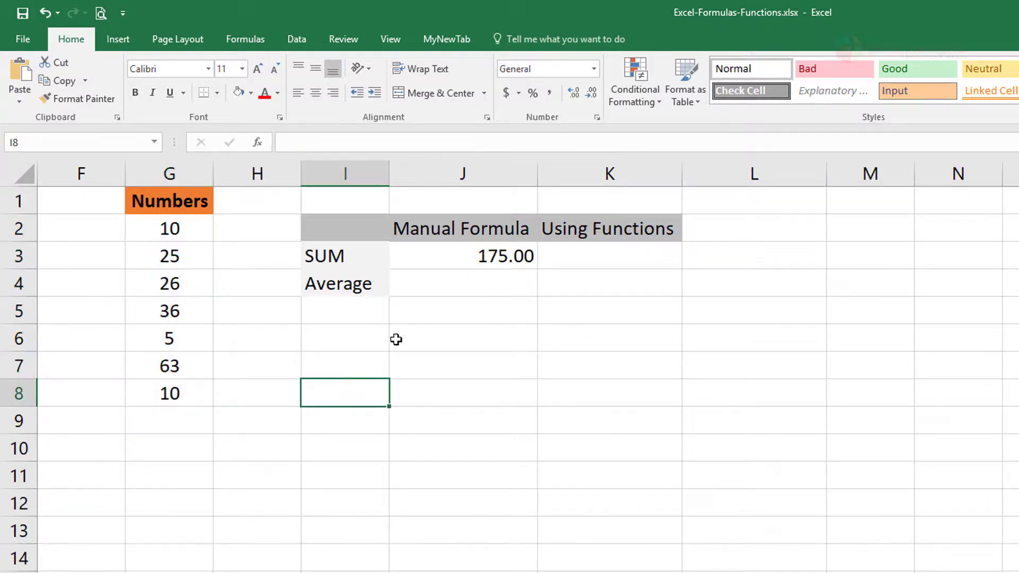
{"action": "left_click", "coordinate": [434, 286]}
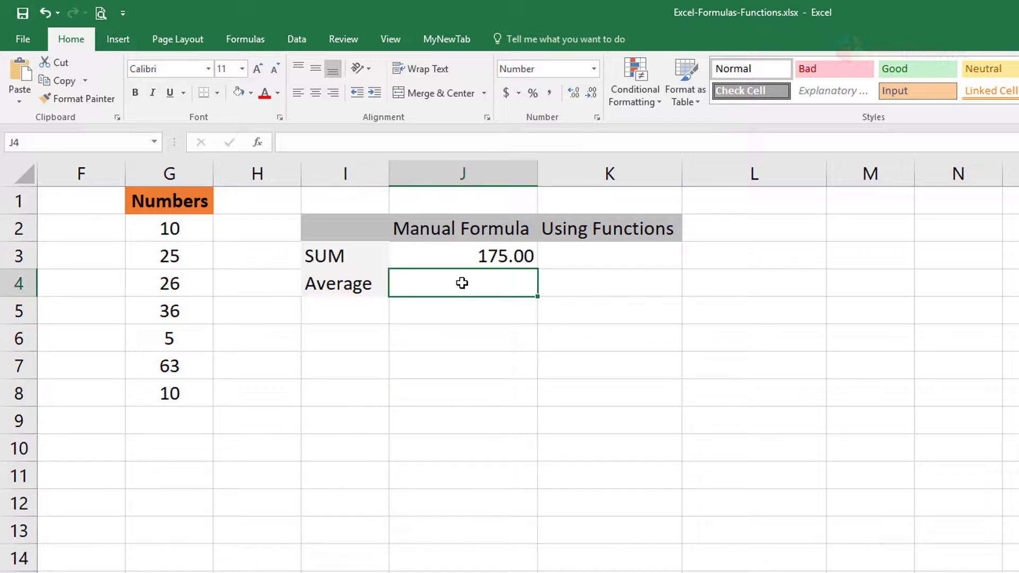
{"action": "type", "text": "="}
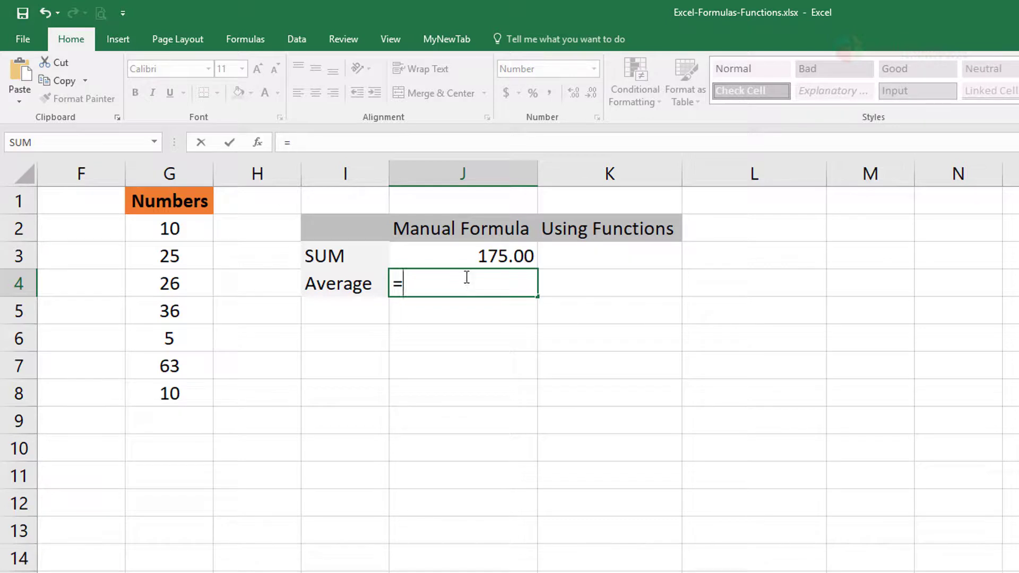
{"action": "left_click", "coordinate": [492, 257]}
{"action": "type", "text": "/"}
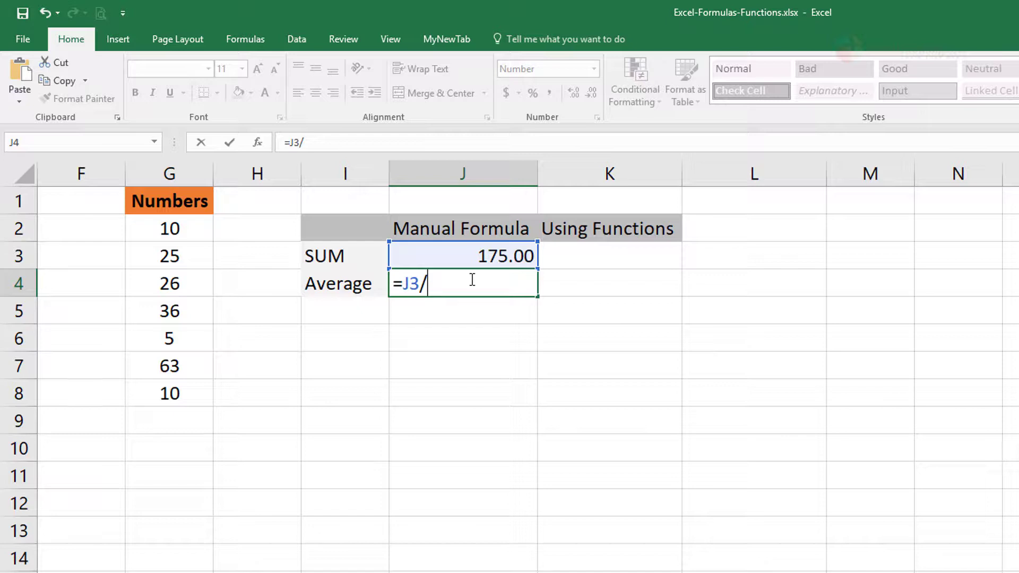
{"action": "type", "text": "7"}
{"action": "key", "text": "Return"}
{"action": "key", "text": "Up"}
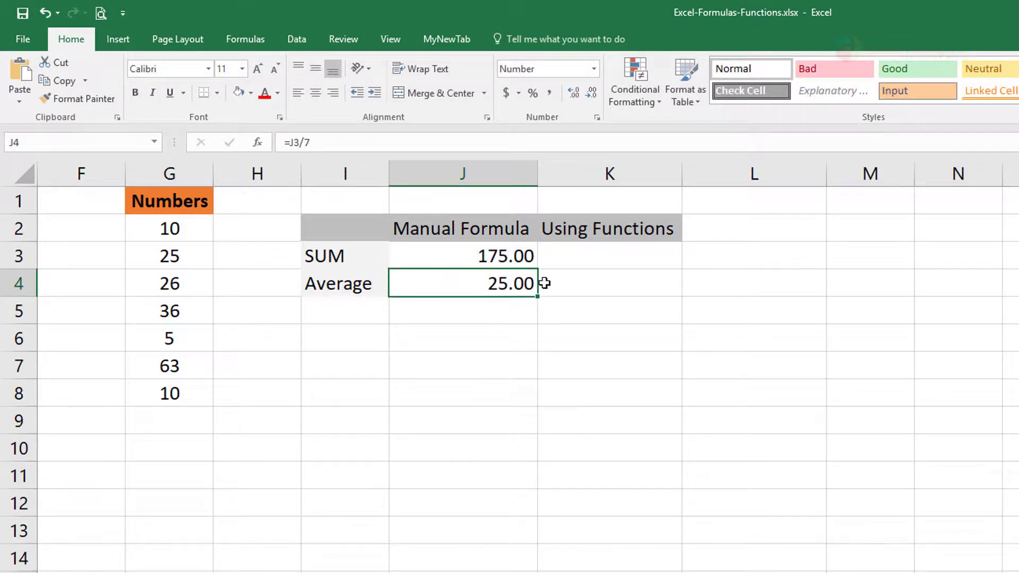
Copy the full addition formula text from cell J3 and leave the cell without altering it
{"action": "left_click", "coordinate": [466, 256]}
{"action": "key", "text": "F2"}
{"action": "left_click_drag", "start_coordinate": [244, 125], "coordinate": [240, 126]}
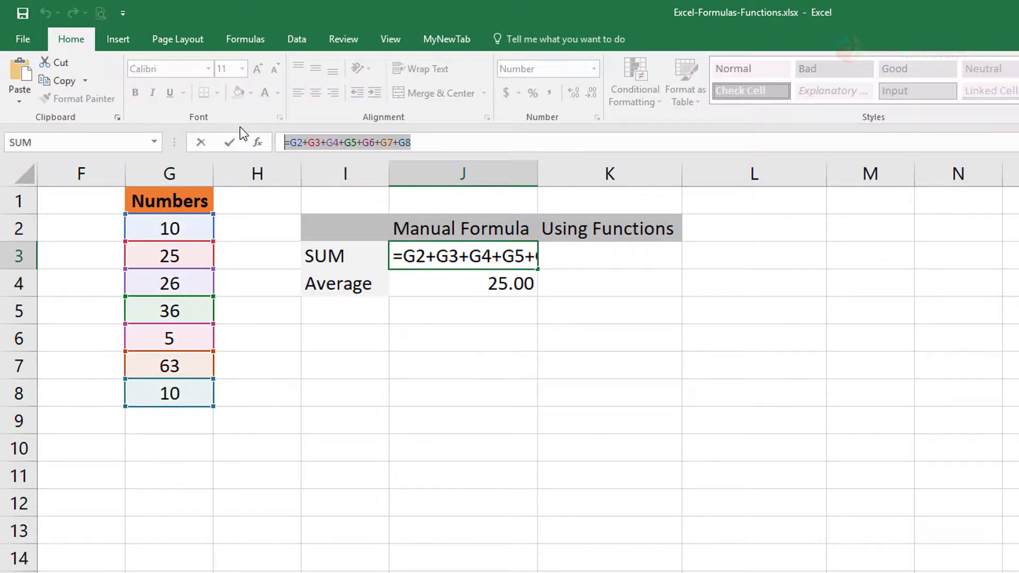
{"action": "left_click", "coordinate": [511, 290]}
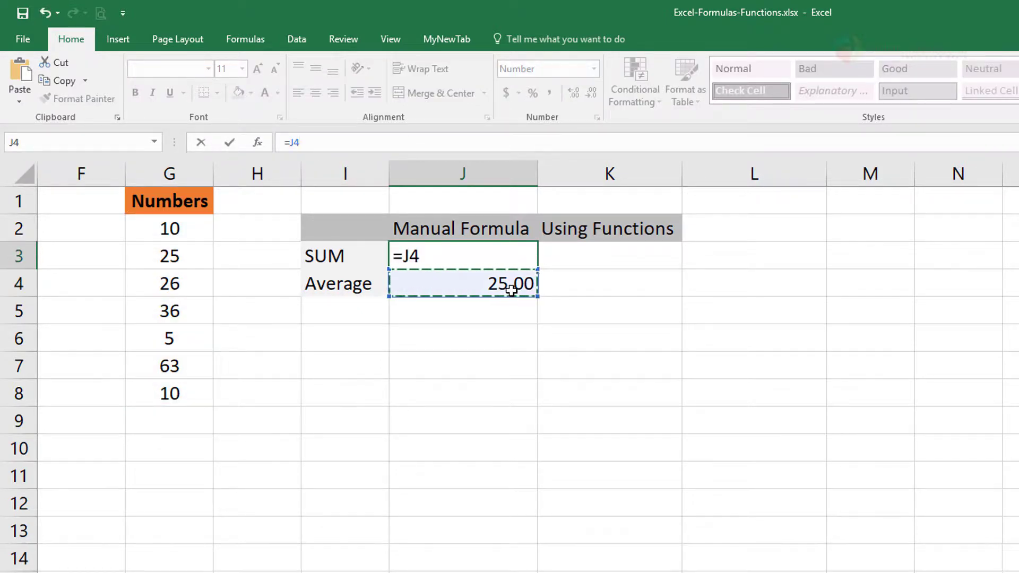
{"action": "key", "text": "Escape"}
Replace the average formula in J4 with =(G2+G3+G4+G5+G6+G7+G8)/7, reusing the copied addition and removing its extra equals sign
{"action": "left_click", "coordinate": [511, 290]}
{"action": "key", "text": "Delete"}
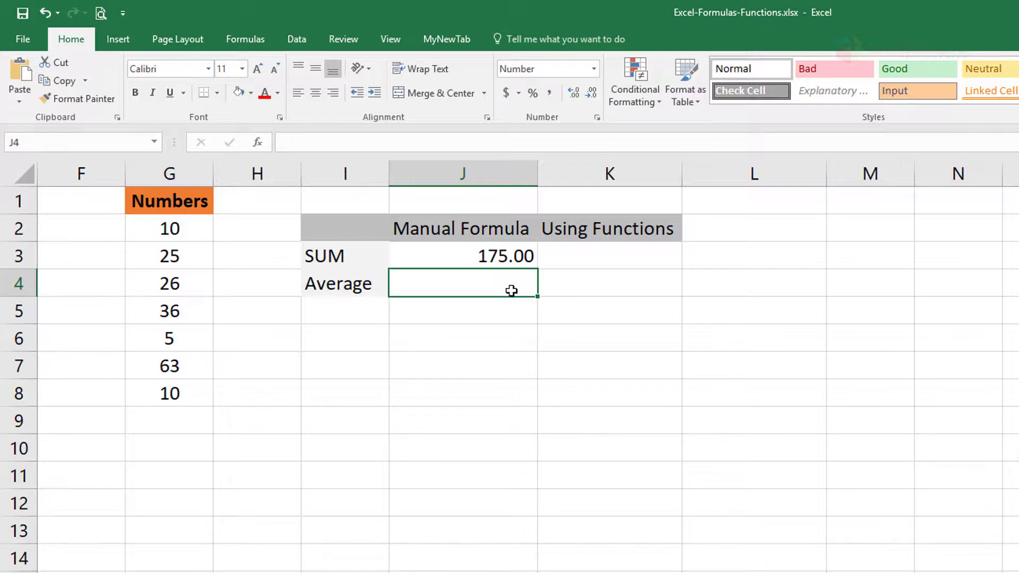
{"action": "type", "text": "=("}
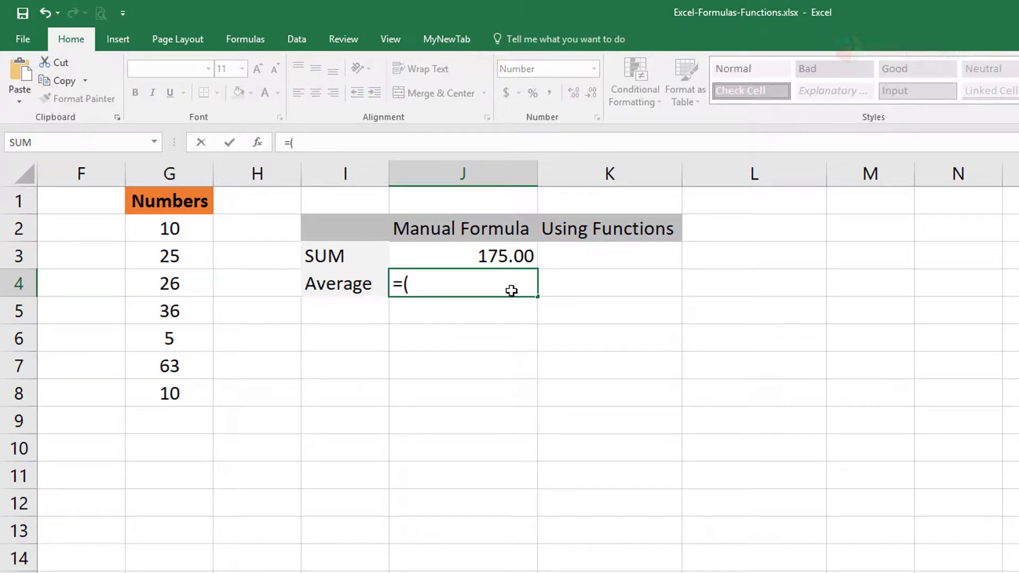
{"action": "key", "text": "alt+v"}
{"action": "key", "text": "Escape"}
{"action": "key", "text": "ctrl+v"}
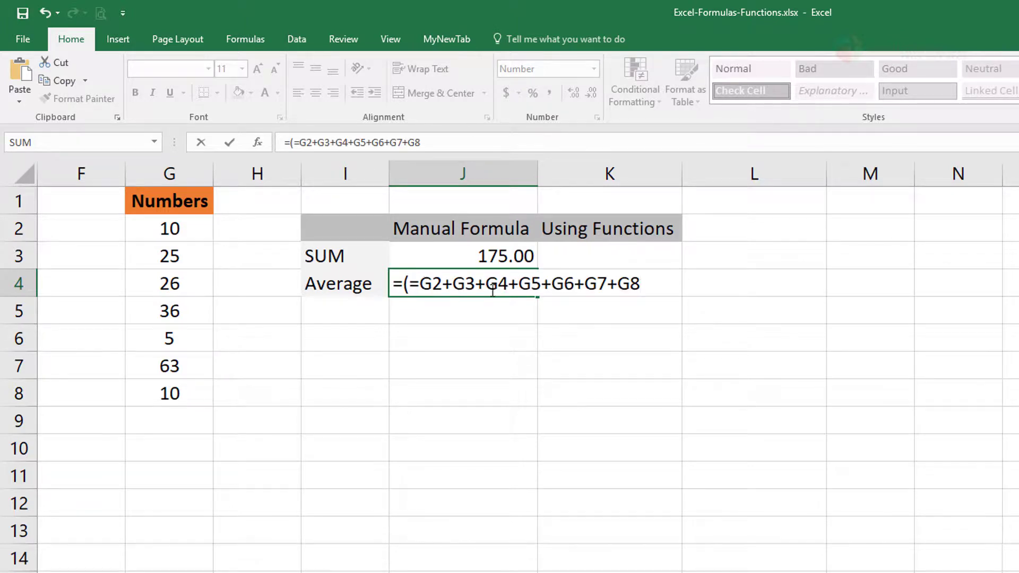
{"action": "key", "text": "BackSpace"}
{"action": "left_click", "coordinate": [630, 279]}
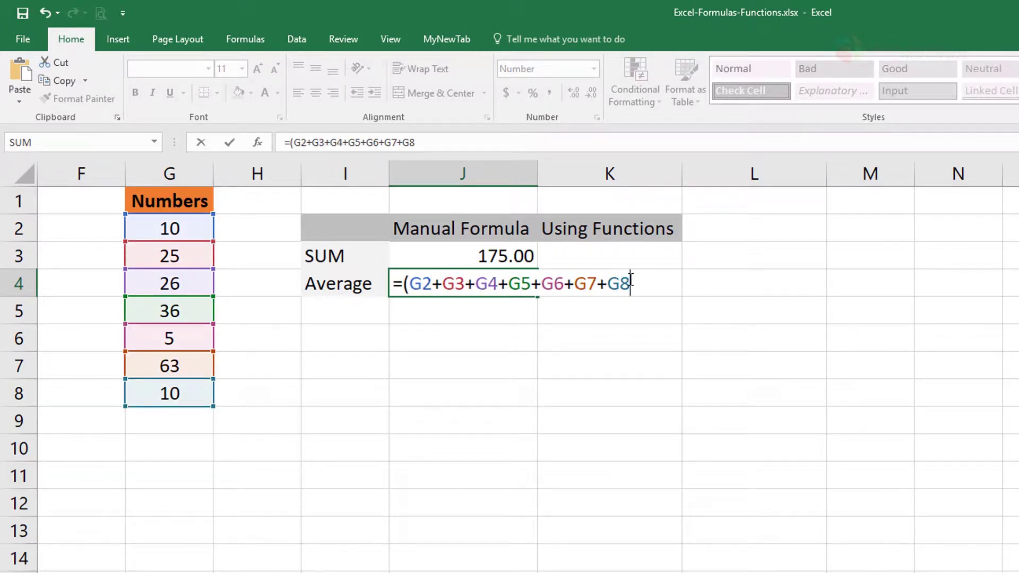
{"action": "type", "text": ")/7"}
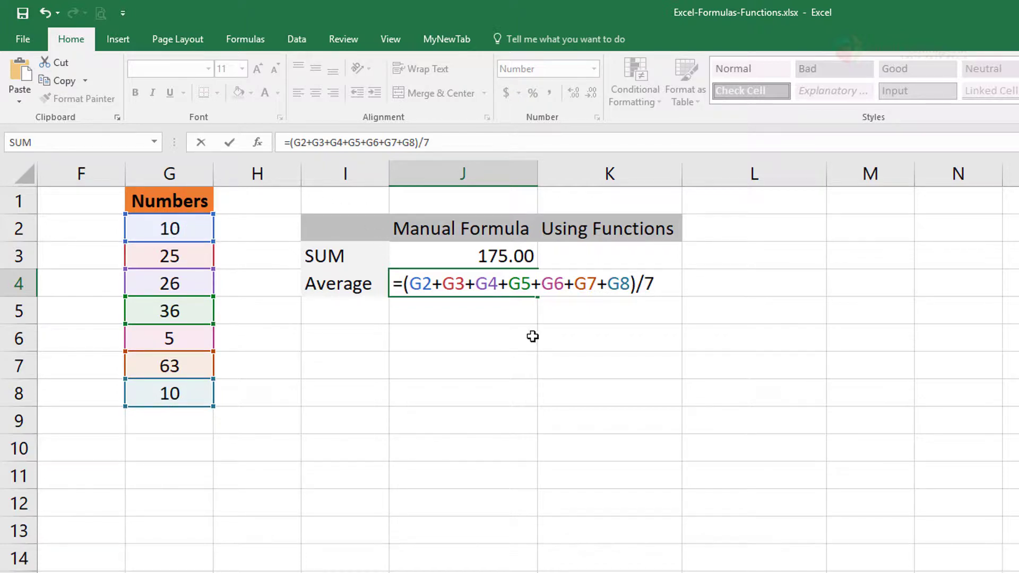
{"action": "key", "text": "Return"}
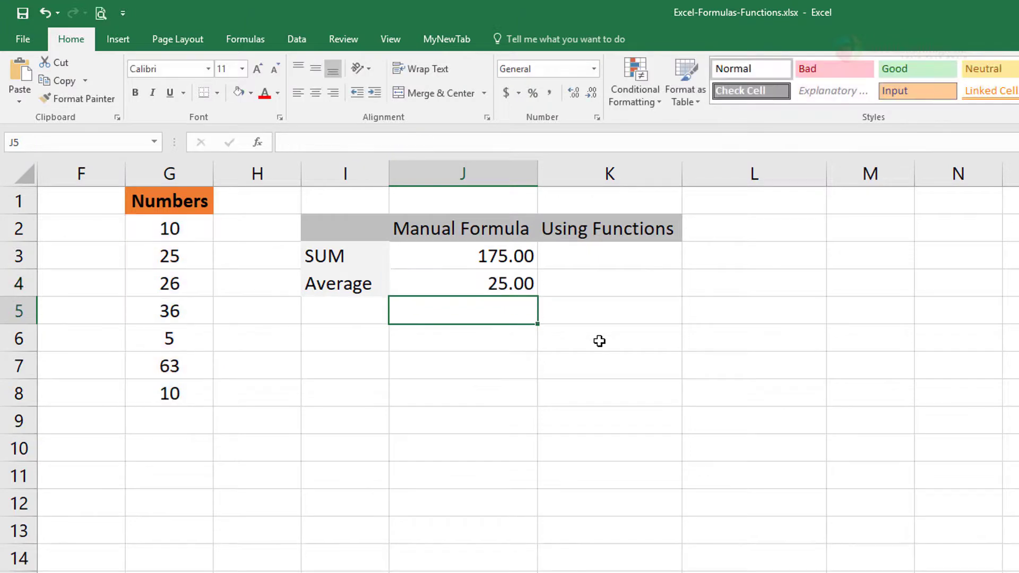
{"action": "key", "text": "Up"}
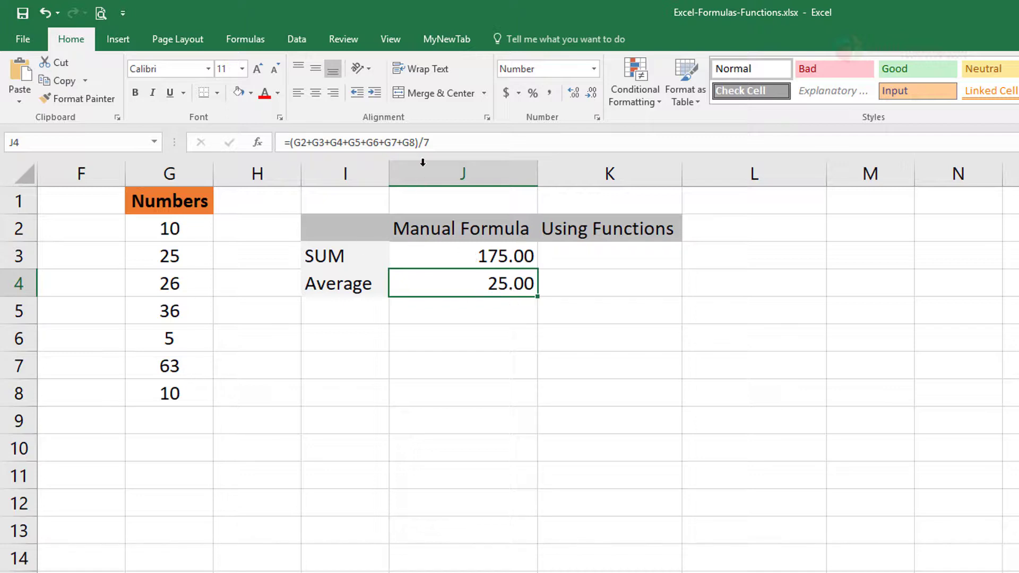
{"action": "left_click", "coordinate": [436, 143]}
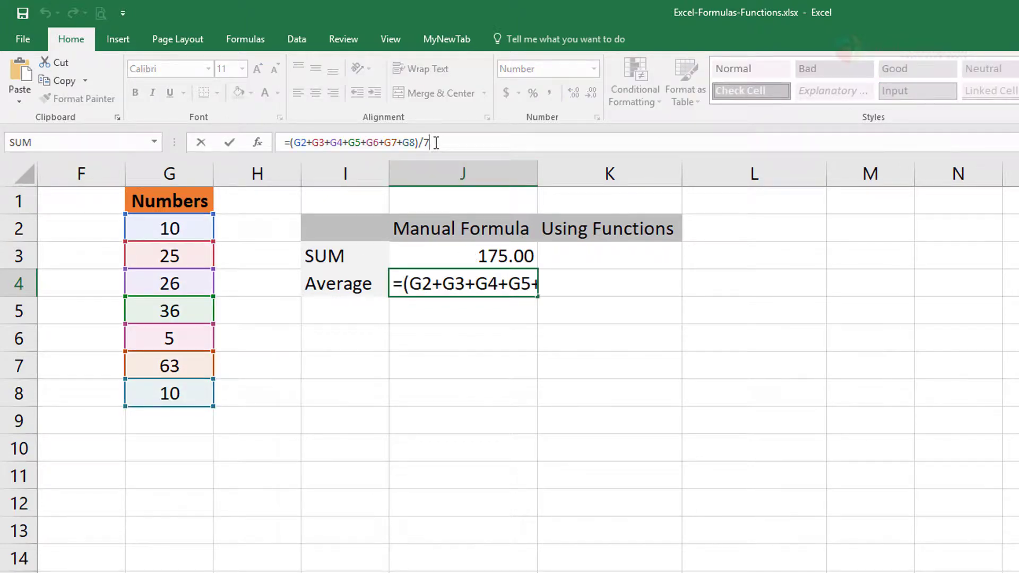
{"action": "key", "text": "ctrl+Return"}
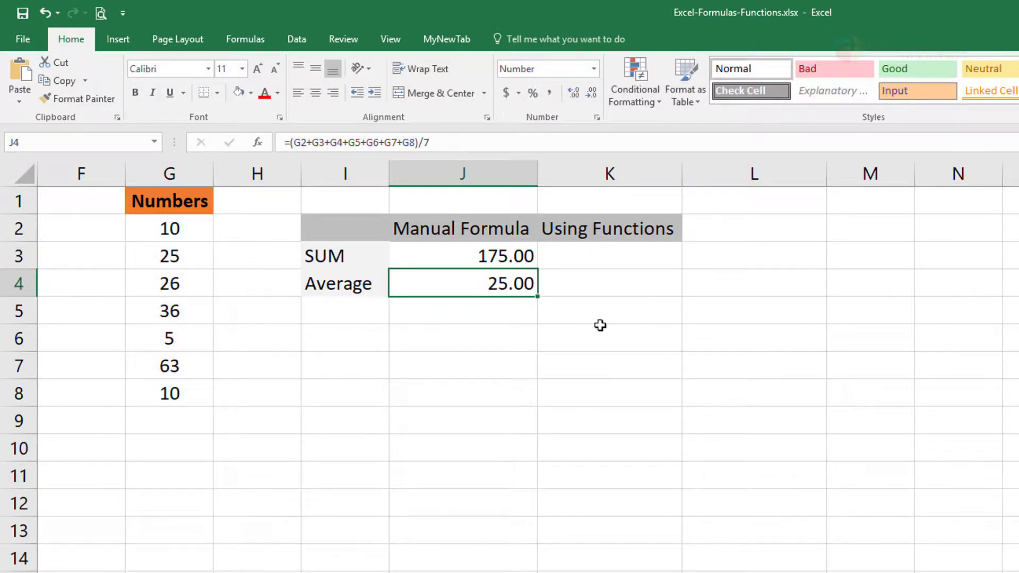
Enter the example function =SUM(1,3) in cell K3 under Using Functions
{"action": "left_click", "coordinate": [582, 264]}
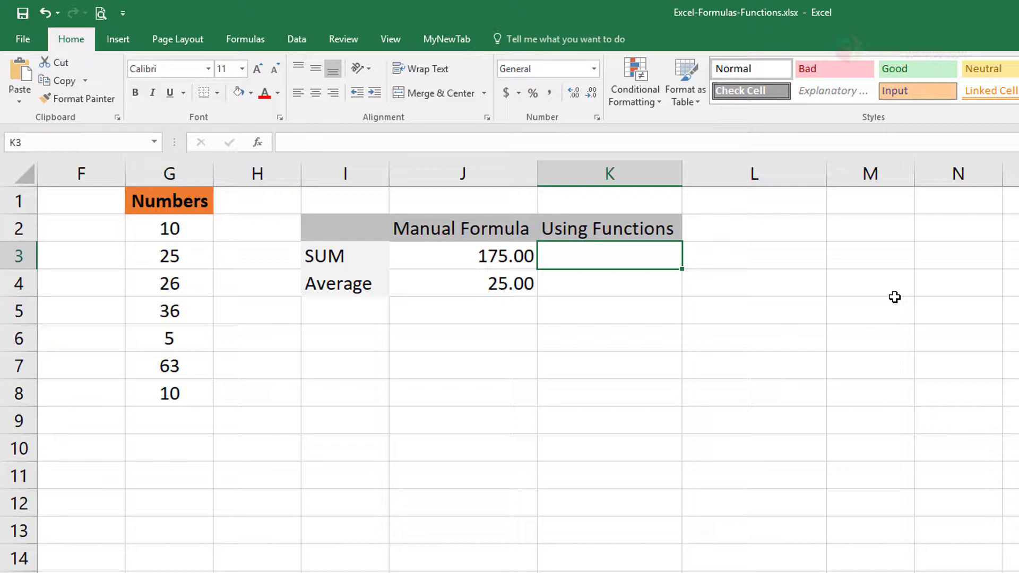
{"action": "type", "text": "=SU"}
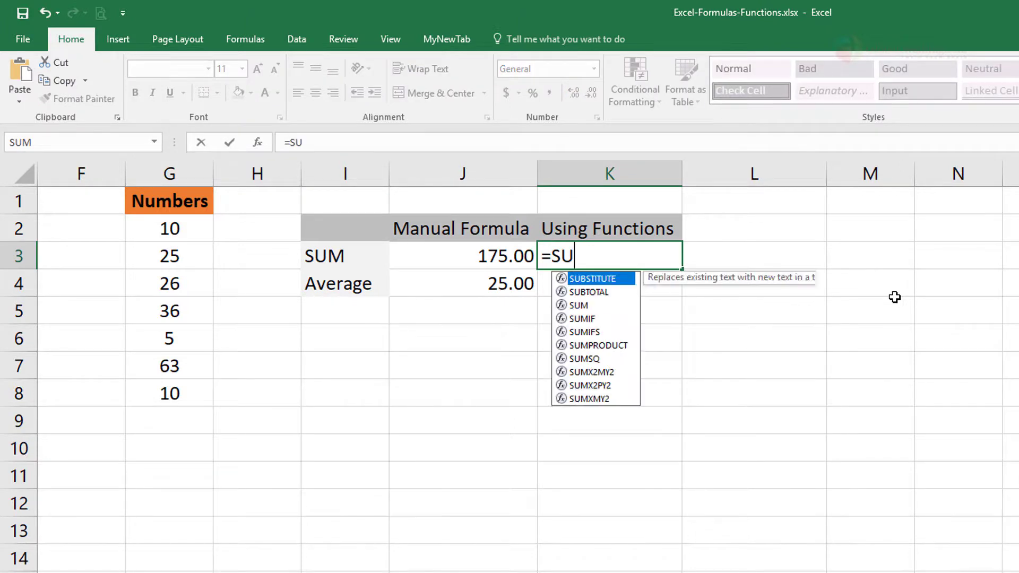
{"action": "type", "text": "M("}
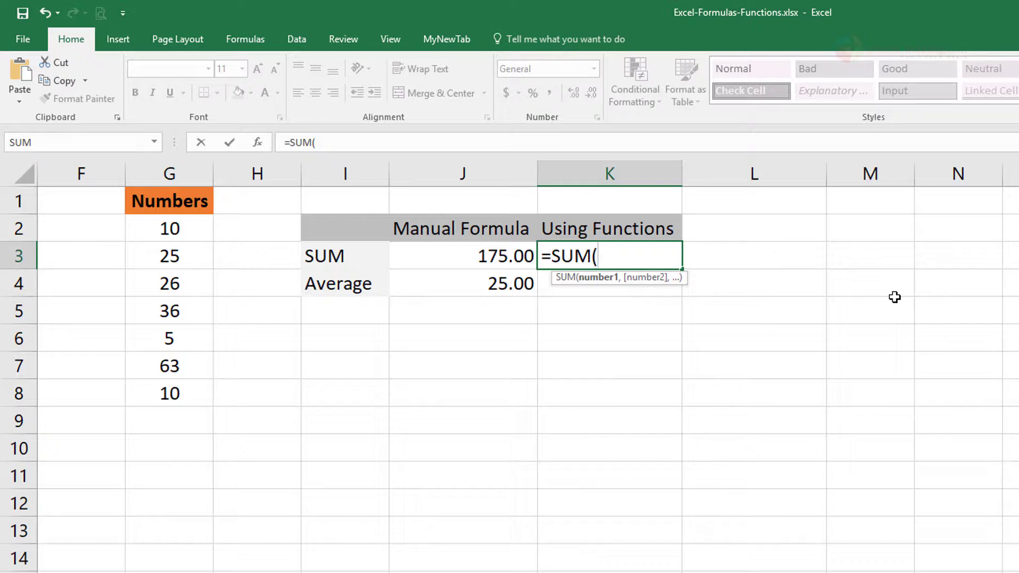
{"action": "type", "text": "1,3)"}
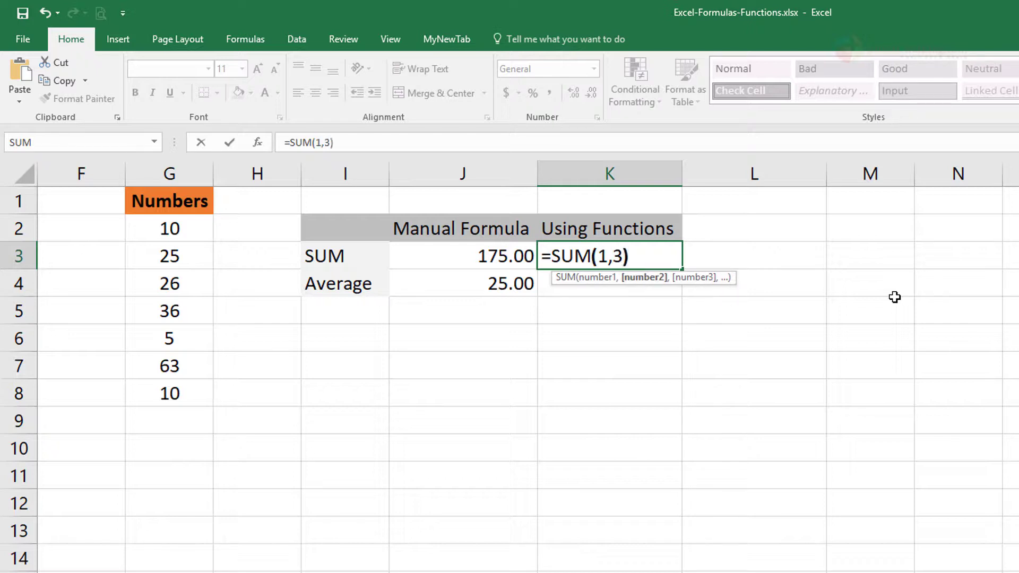
{"action": "key", "text": "Return"}
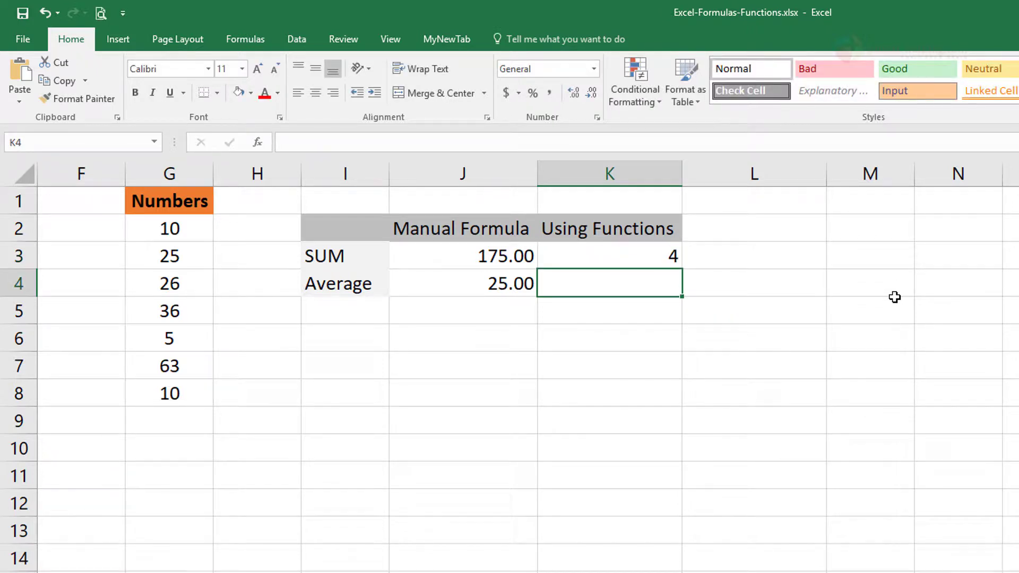
Add 44 as a third argument to the SUM function in cell K3
{"action": "key", "text": "Up"}
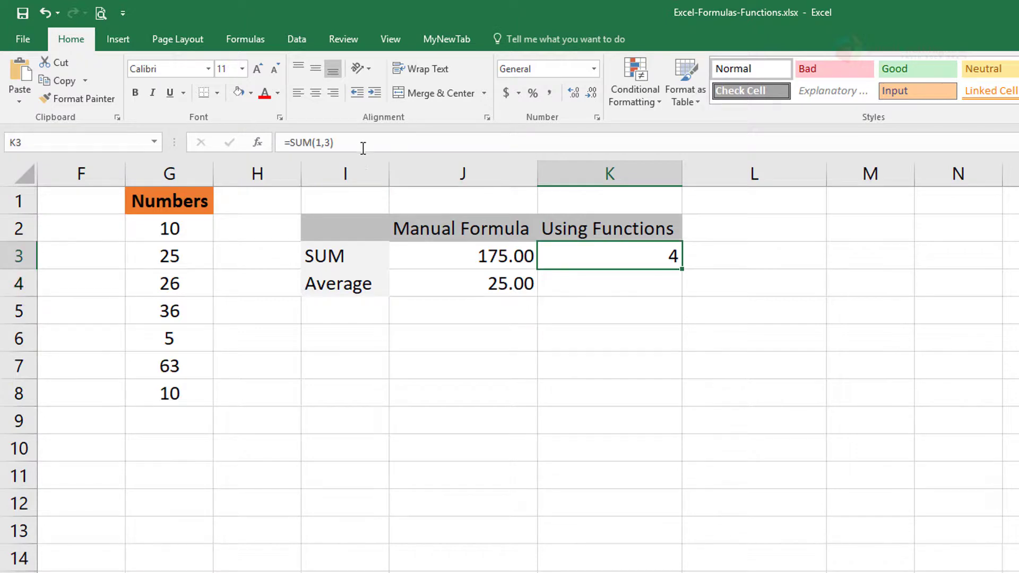
{"action": "left_click", "coordinate": [332, 142]}
{"action": "type", "text": ",44"}
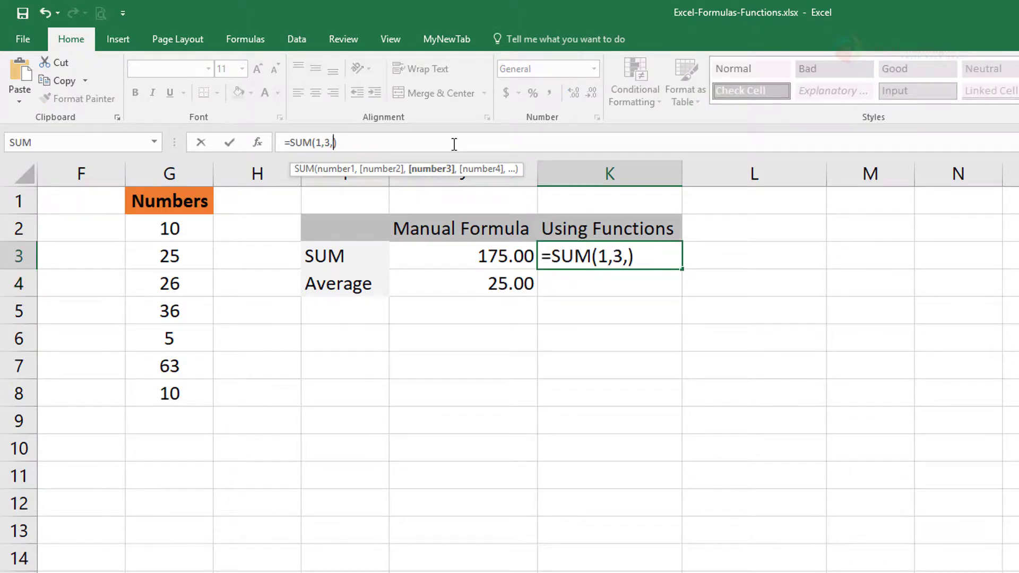
{"action": "key", "text": "Return"}
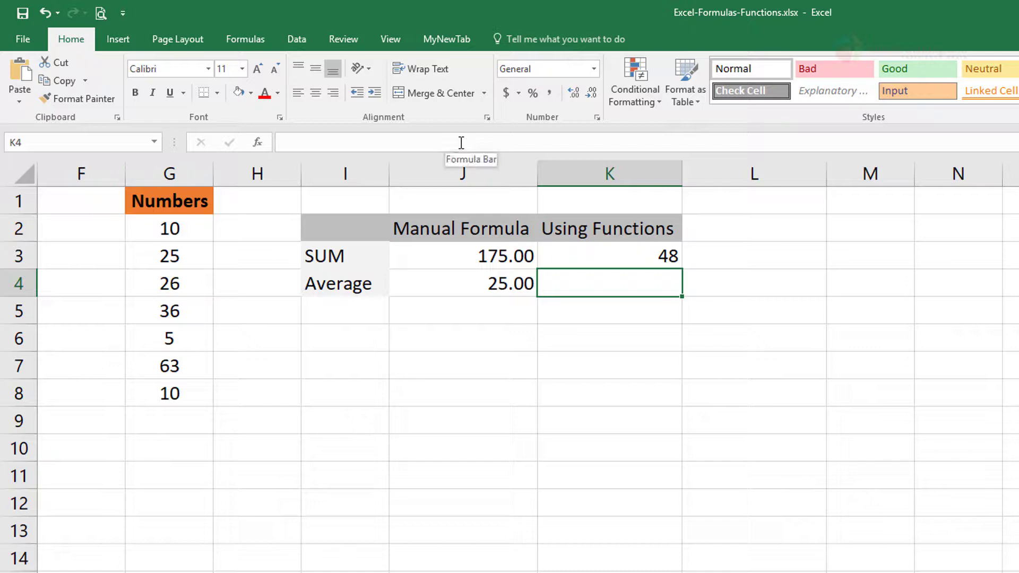
Start replacing the formula in cell K3 with a SUM function over the range G2:G8
{"action": "left_click", "coordinate": [613, 257]}
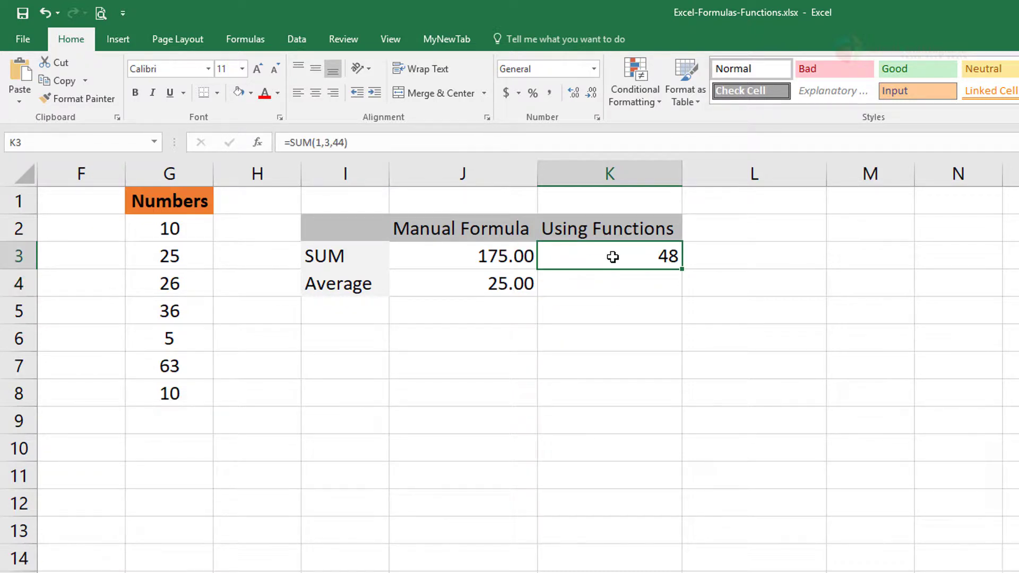
{"action": "type", "text": "=SUM("}
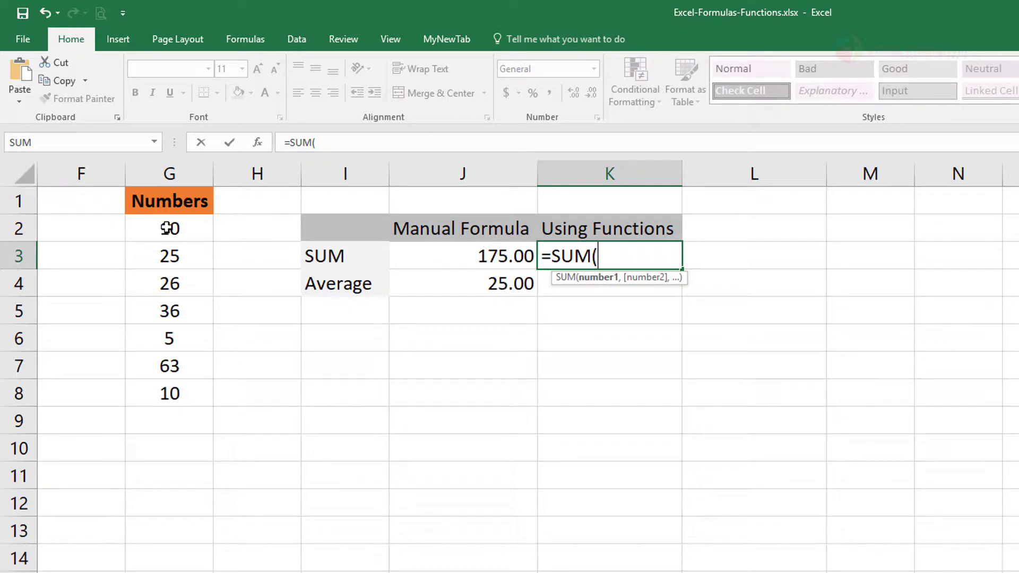
{"action": "left_click_drag", "start_coordinate": [169, 228], "coordinate": [188, 392]}
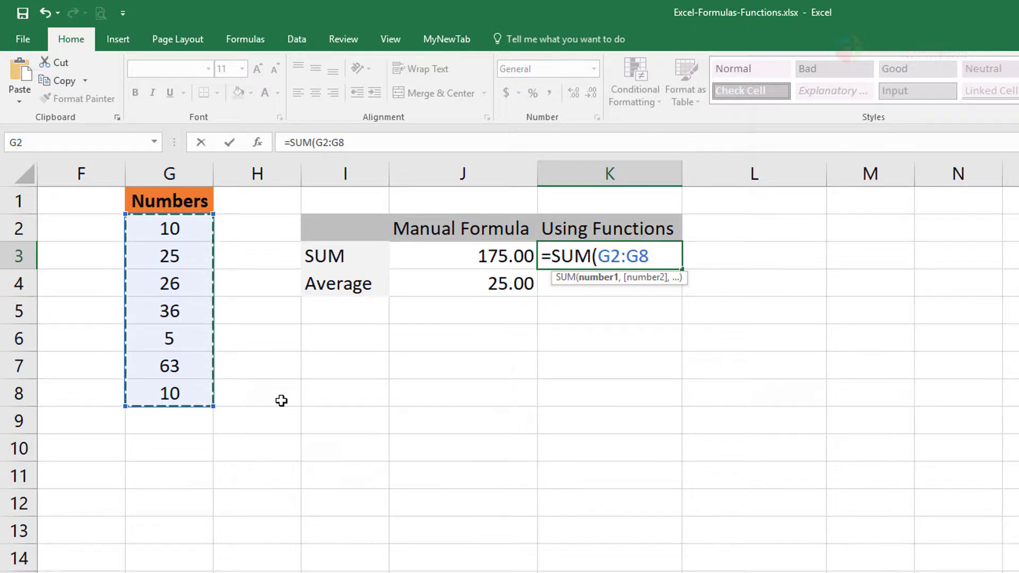
Try adding the range H9:H13 as a second argument of the SUM function in K3, and remove it again
{"action": "type", "text": ","}
{"action": "left_click_drag", "start_coordinate": [271, 420], "coordinate": [282, 539]}
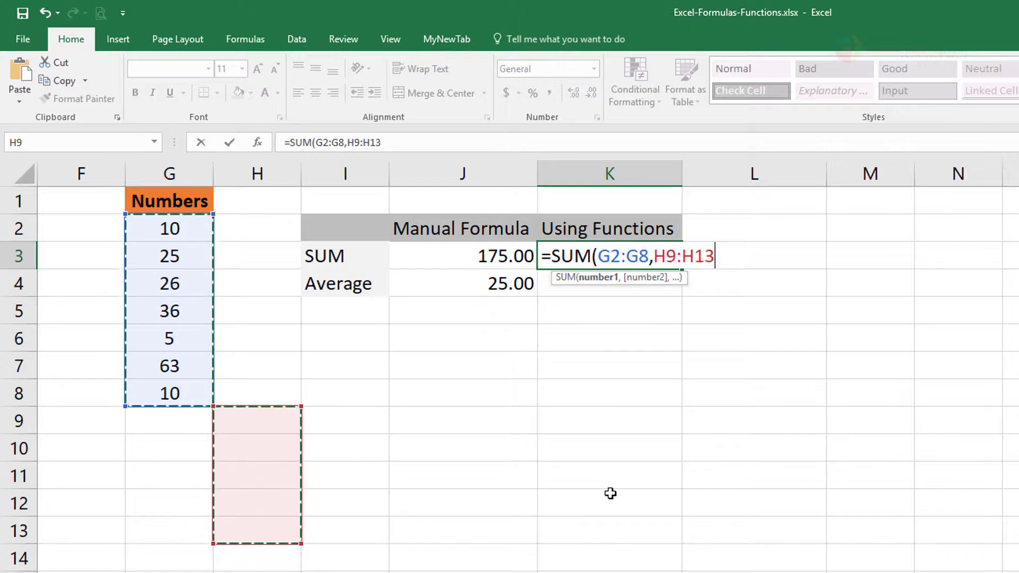
{"action": "key", "text": "BackSpace"}
{"action": "key", "text": "BackSpace"}
{"action": "key", "text": "BackSpace"}
{"action": "key", "text": "BackSpace"}
{"action": "key", "text": "BackSpace"}
{"action": "key", "text": "BackSpace"}
{"action": "key", "text": "BackSpace"}
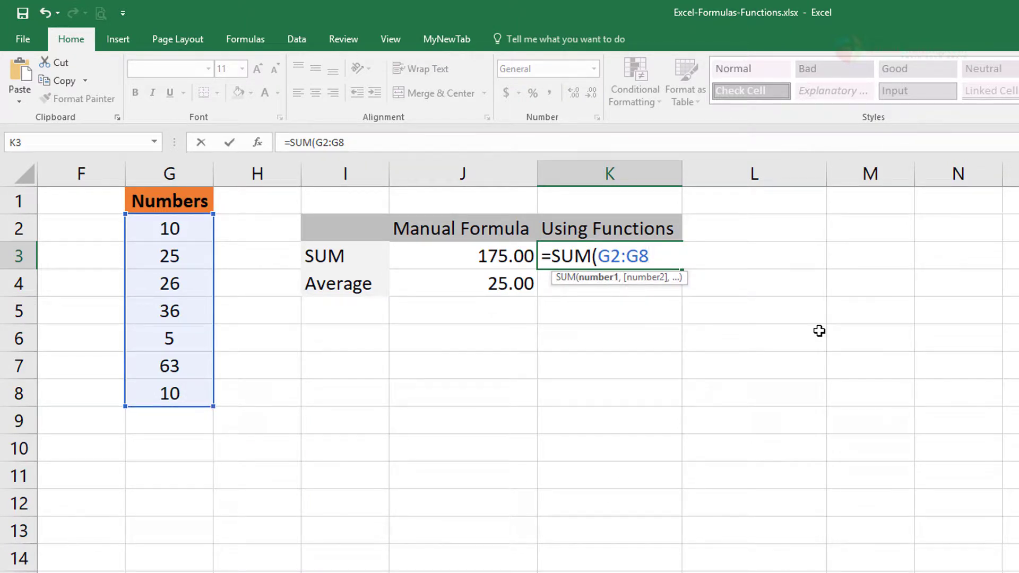
Complete =SUM(G2:G8) in cell K3 and format its result with two decimal places
{"action": "type", "text": ")"}
{"action": "key", "text": "Return"}
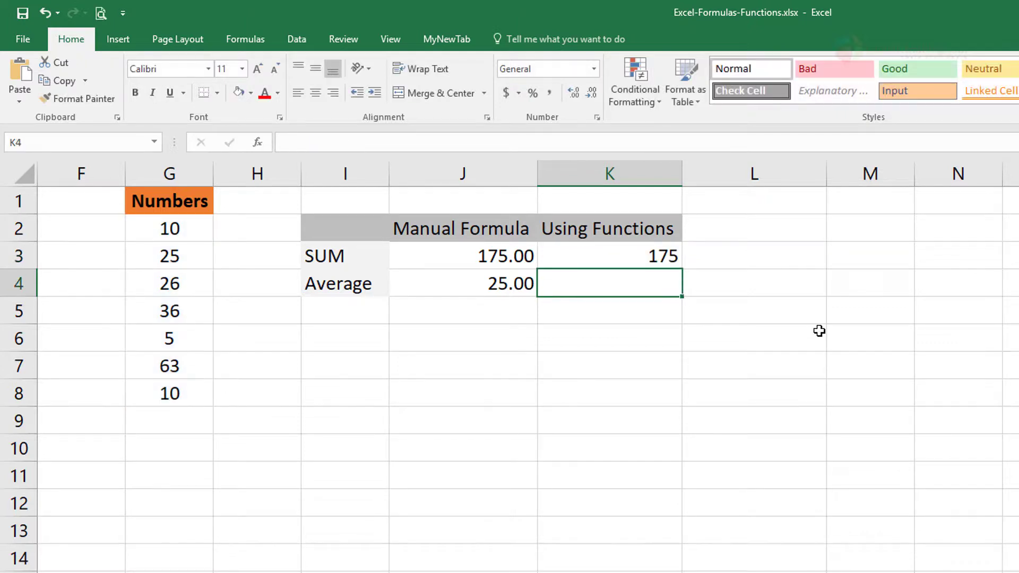
{"action": "left_click", "coordinate": [628, 256]}
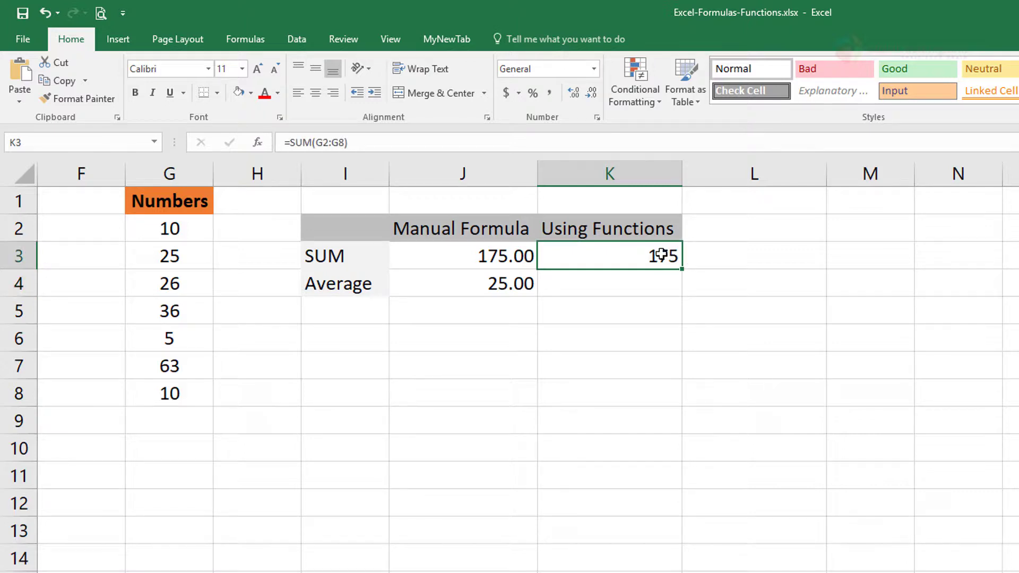
{"action": "left_click", "coordinate": [571, 92]}
{"action": "left_click", "coordinate": [571, 92]}
Enter =AVERAGE(G2:G8) in cell K4 and format its result with two decimal places
{"action": "key", "text": "Down"}
{"action": "type", "text": "="}
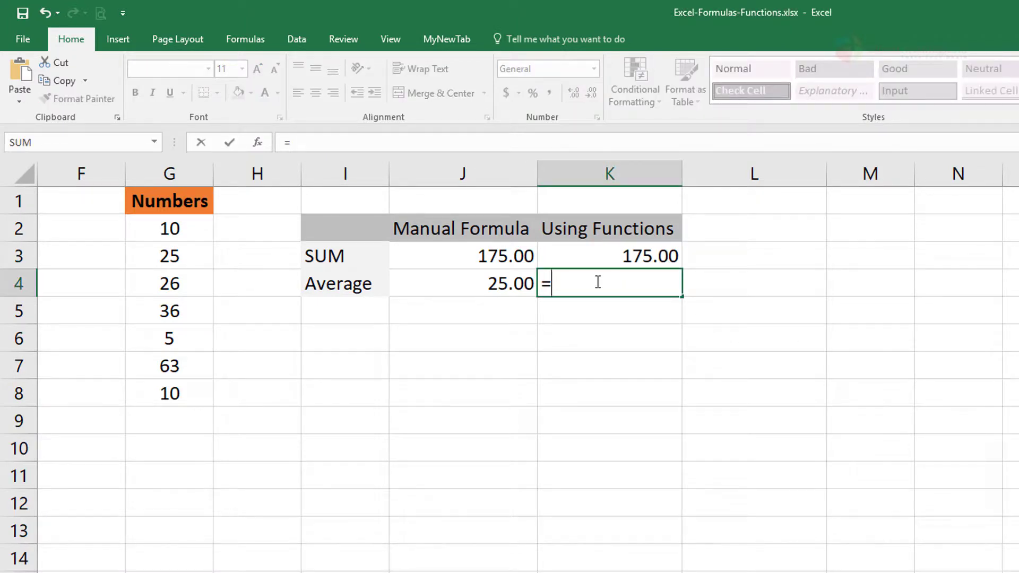
{"action": "type", "text": "AV"}
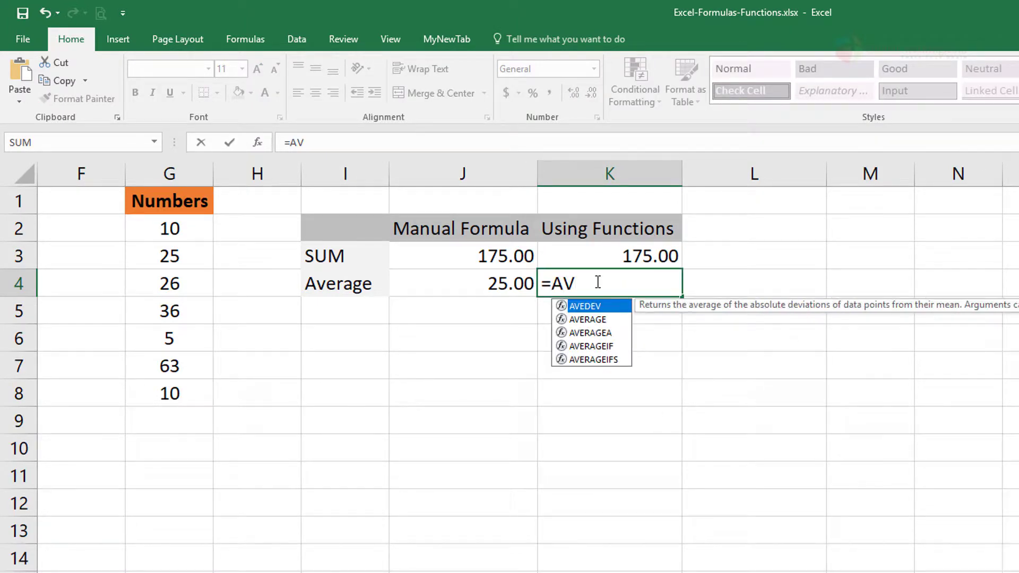
{"action": "key", "text": "Down"}
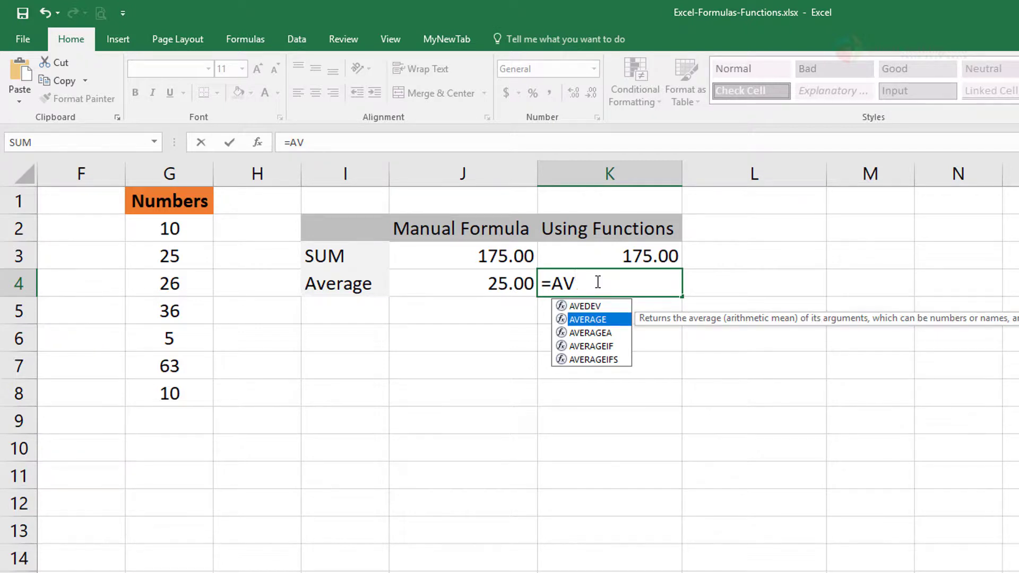
{"action": "key", "text": "Tab"}
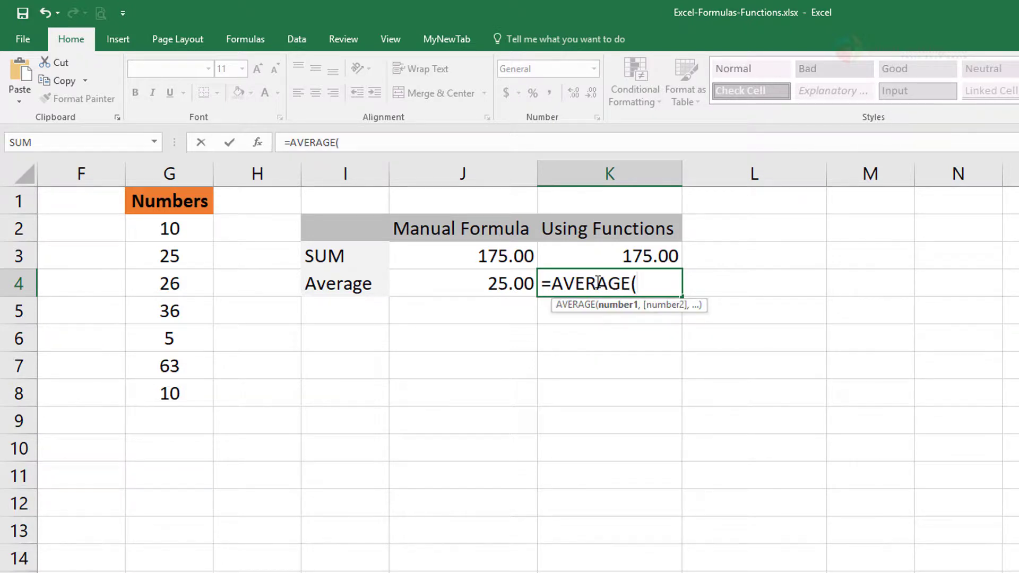
{"action": "left_click_drag", "start_coordinate": [173, 228], "coordinate": [182, 393]}
{"action": "type", "text": ")"}
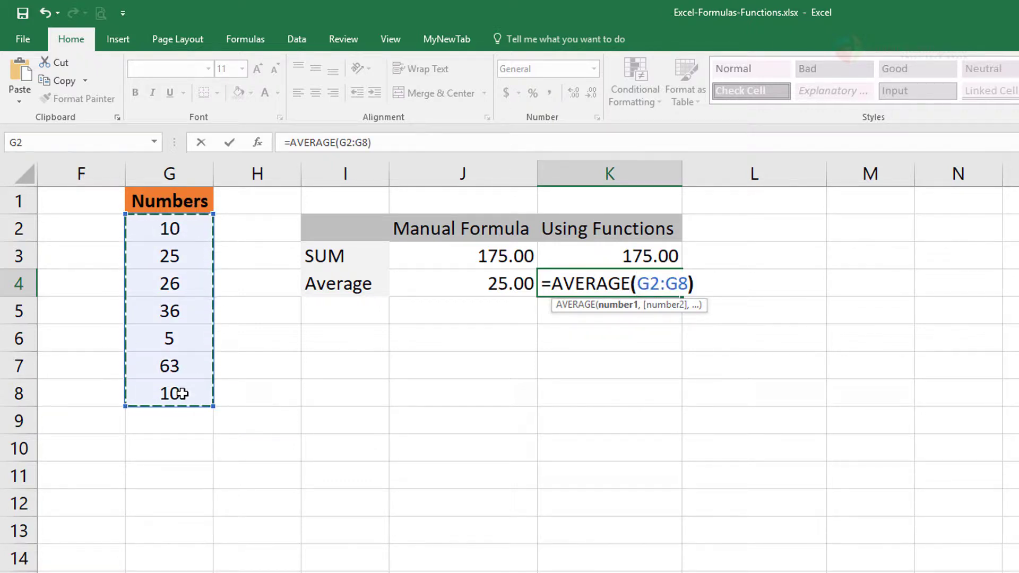
{"action": "key", "text": "Return"}
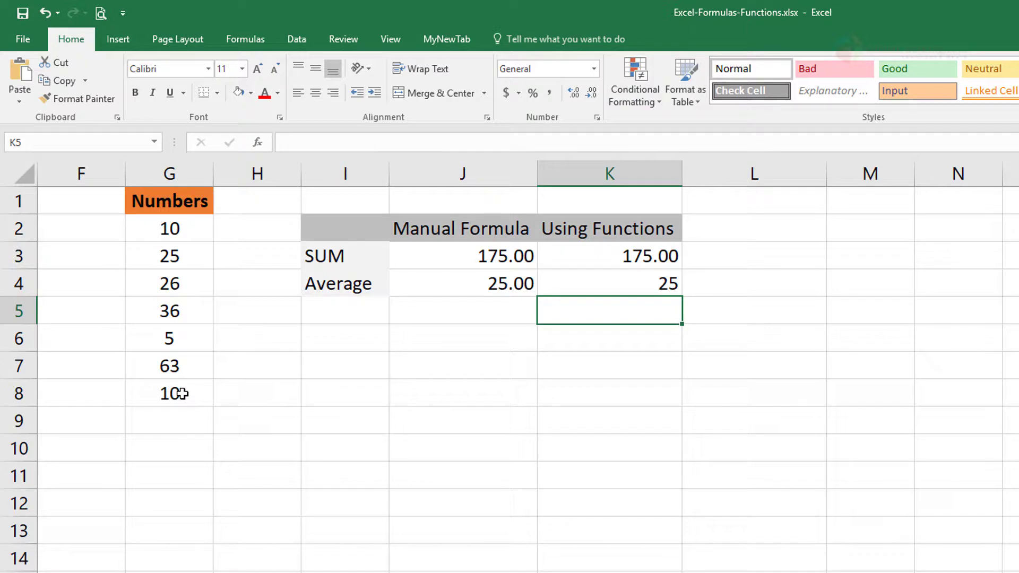
{"action": "left_click", "coordinate": [630, 280]}
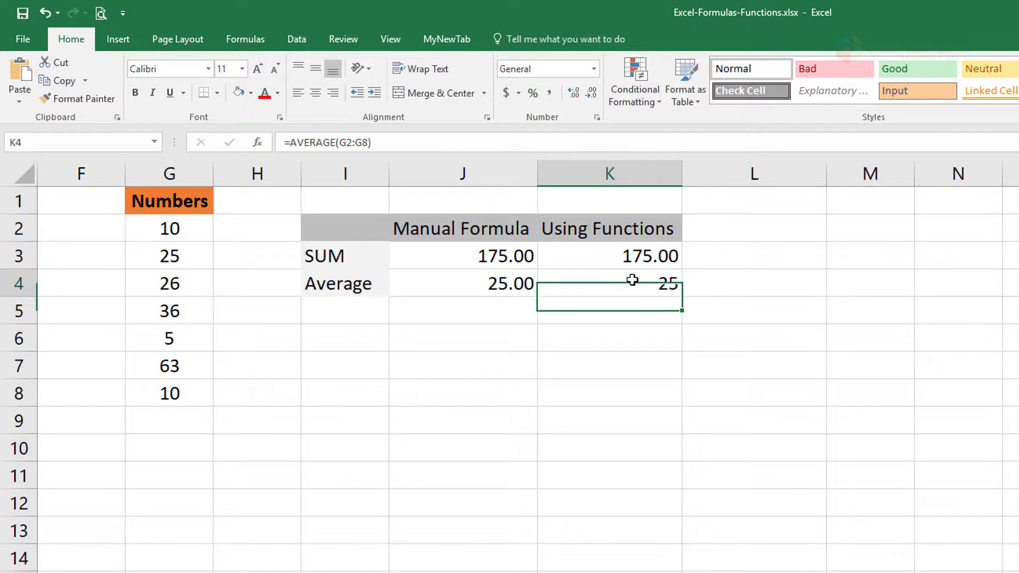
{"action": "left_click", "coordinate": [574, 94]}
{"action": "left_click", "coordinate": [574, 94]}
Compare the function formulas in K3 and K4 with the manual addition in J3, leaving the cells unaltered
{"action": "left_click", "coordinate": [660, 255]}
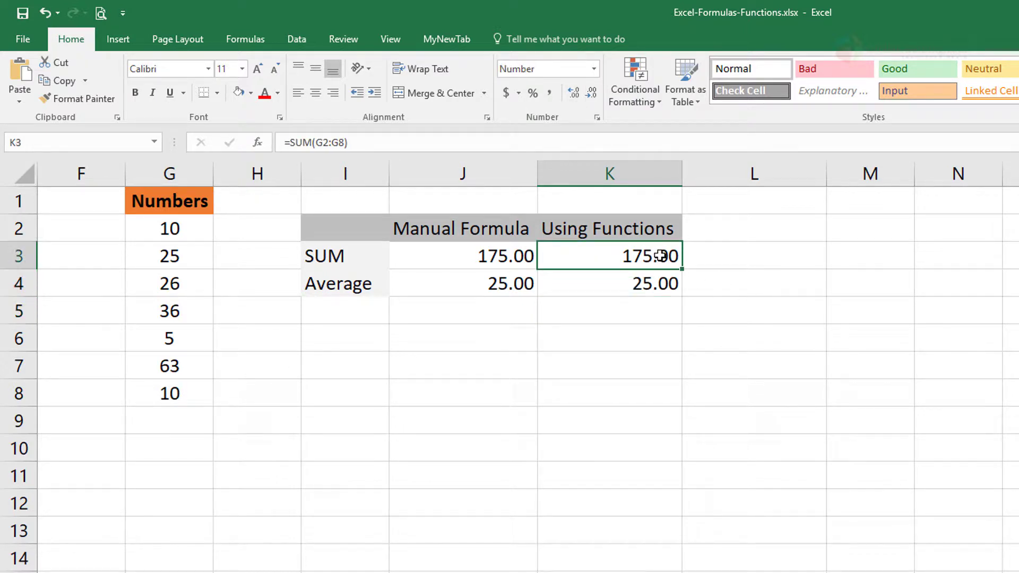
{"action": "left_click", "coordinate": [656, 287]}
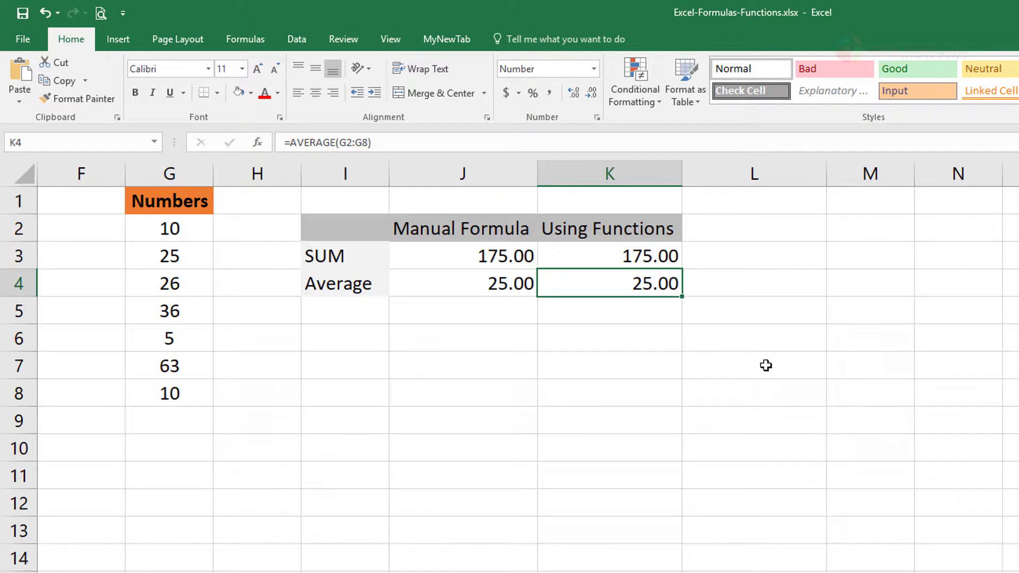
{"action": "left_click", "coordinate": [486, 257]}
{"action": "left_click_drag", "start_coordinate": [289, 140], "coordinate": [411, 142]}
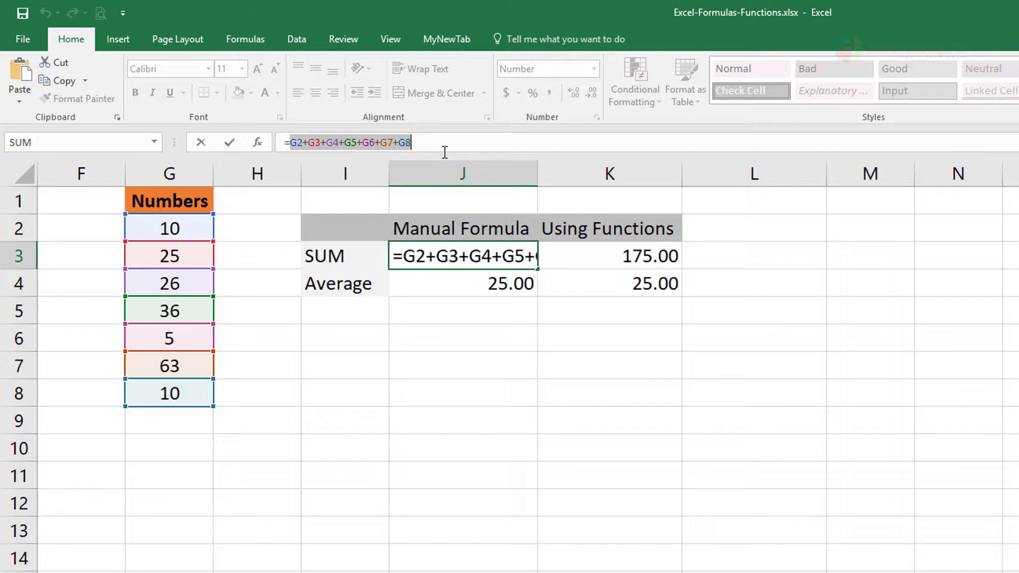
{"action": "key", "text": "Escape"}
{"action": "left_click", "coordinate": [644, 257]}
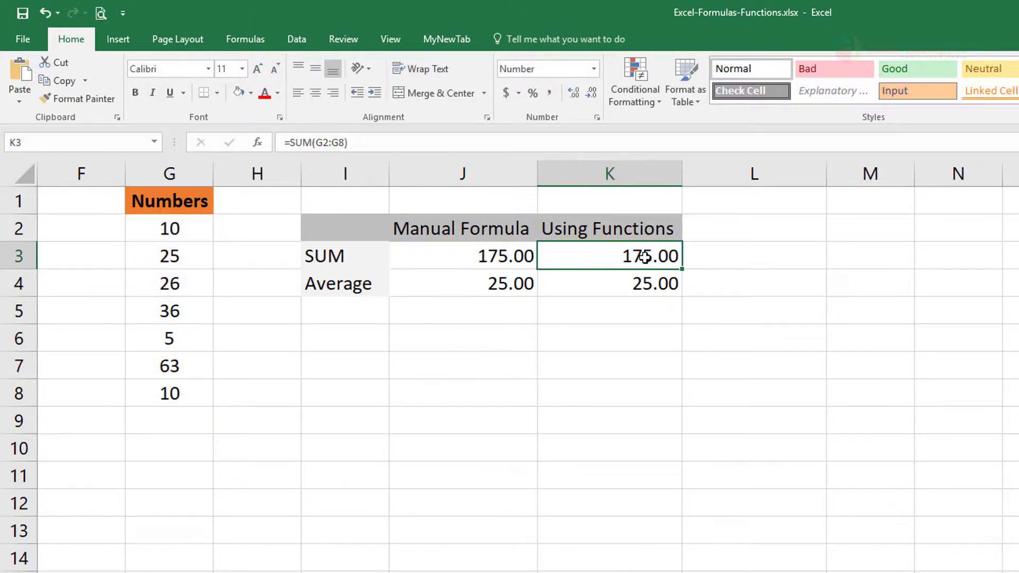
{"action": "left_click_drag", "start_coordinate": [291, 142], "coordinate": [343, 142]}
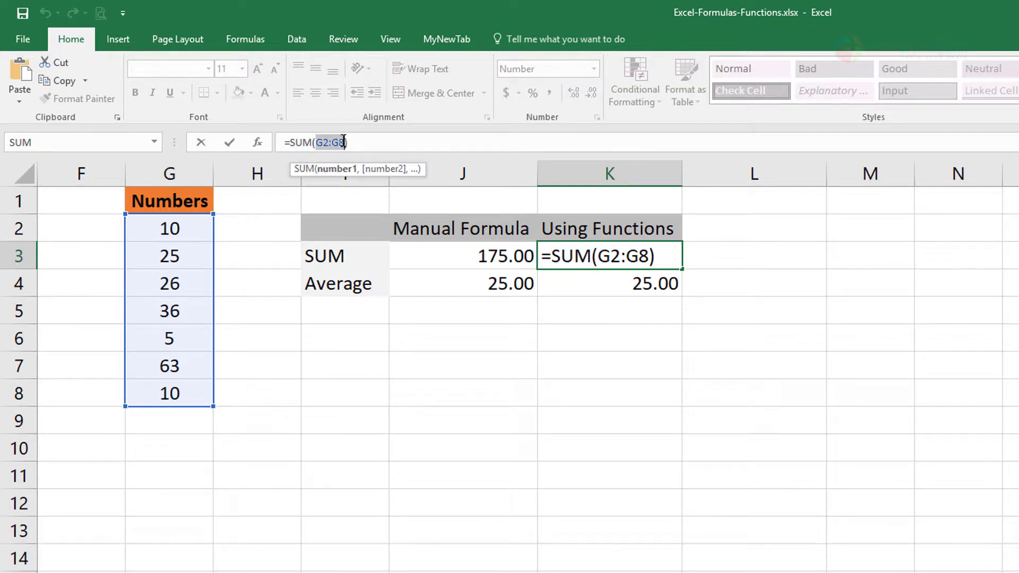
{"action": "key", "text": "Escape"}
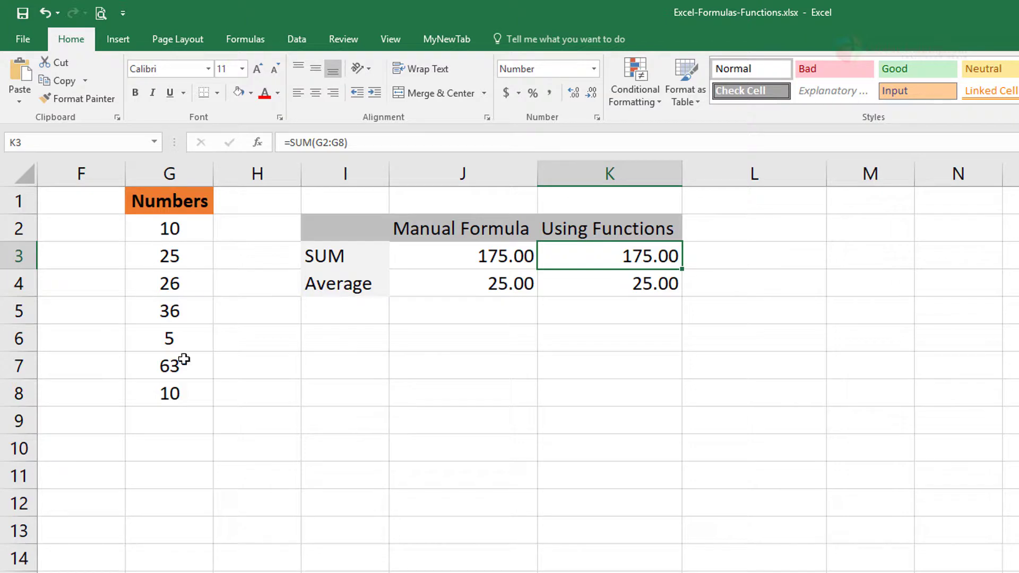
Select the numbers in G2:G8 and enable the Sum readout in the status bar
{"action": "left_click_drag", "start_coordinate": [175, 229], "coordinate": [171, 393]}
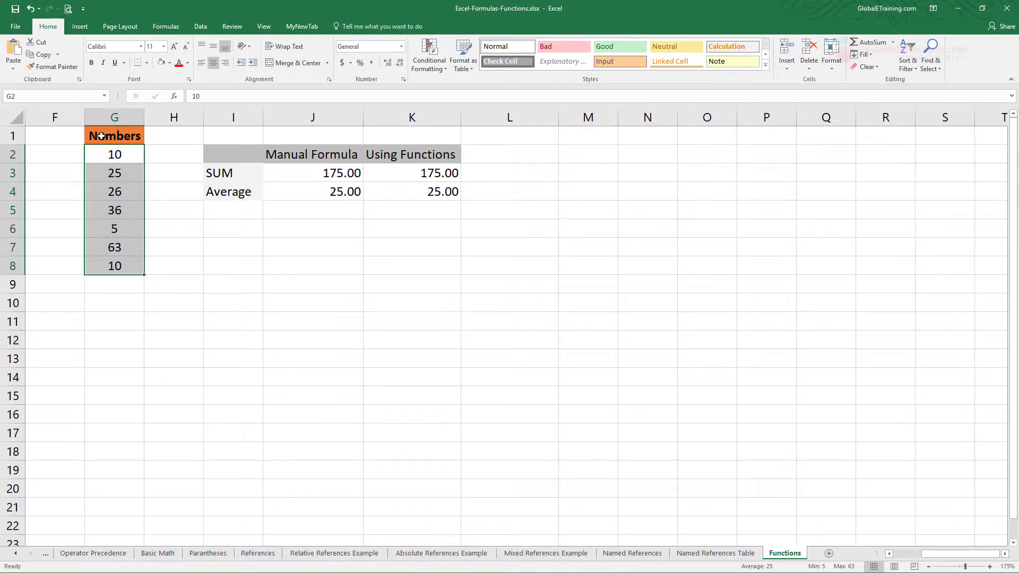
{"action": "right_click", "coordinate": [797, 569]}
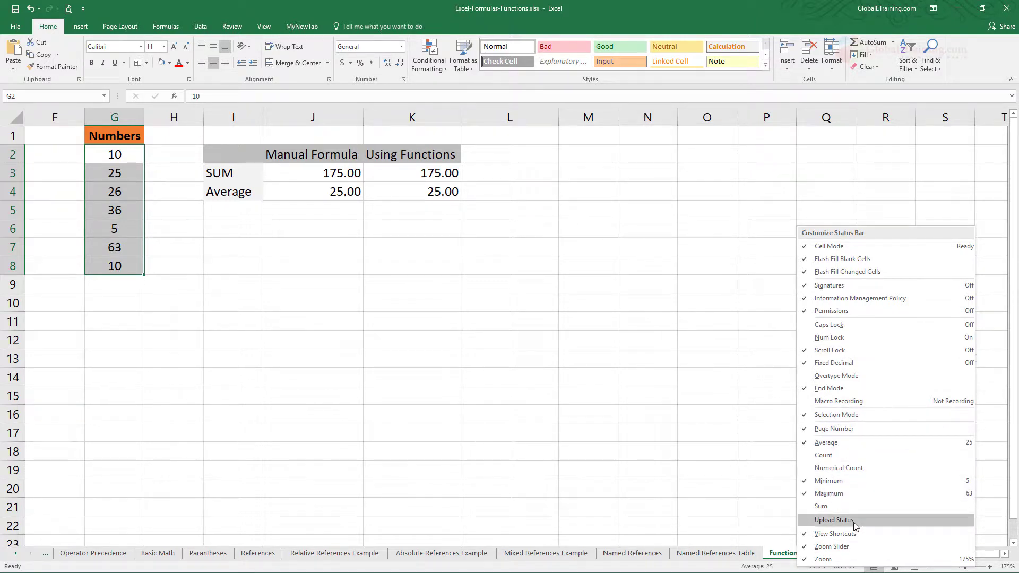
{"action": "left_click", "coordinate": [821, 506]}
{"action": "left_click", "coordinate": [677, 570]}
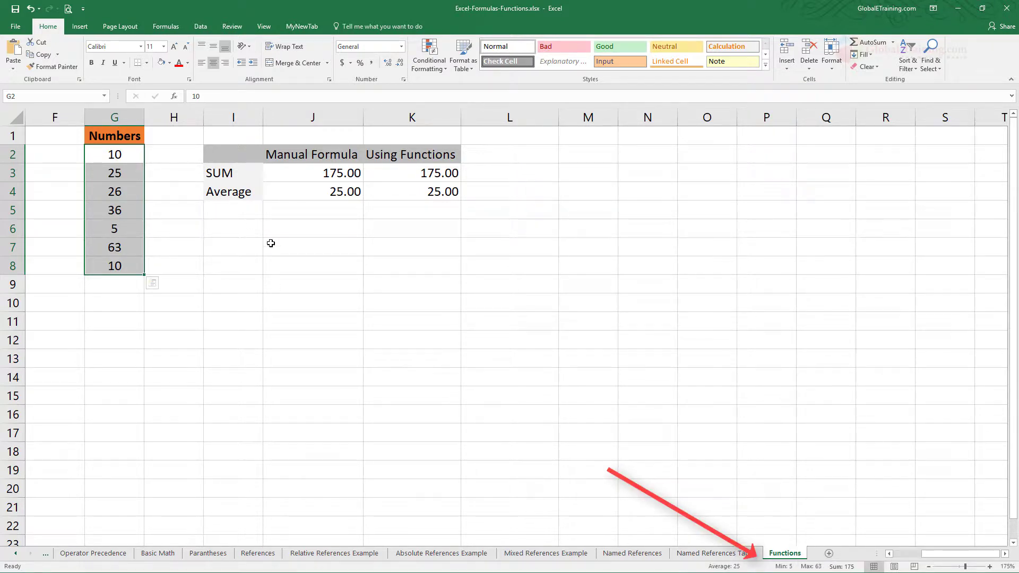
Insert an AutoSum total of G2:G8 in cell G9, check its formula and delete it
{"action": "left_click_drag", "start_coordinate": [126, 161], "coordinate": [121, 266]}
{"action": "left_click", "coordinate": [863, 45]}
{"action": "left_click", "coordinate": [115, 279]}
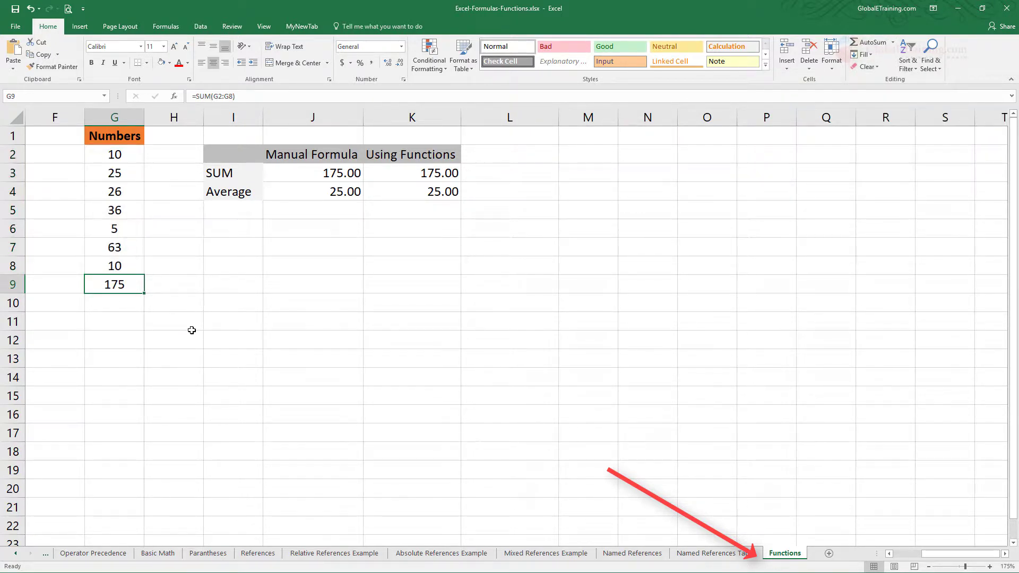
{"action": "key", "text": "Delete"}
Insert the sum of G2:G8 in cell G9 using the Sum option of AutoSum from the function library
{"action": "left_click_drag", "start_coordinate": [122, 161], "coordinate": [120, 268]}
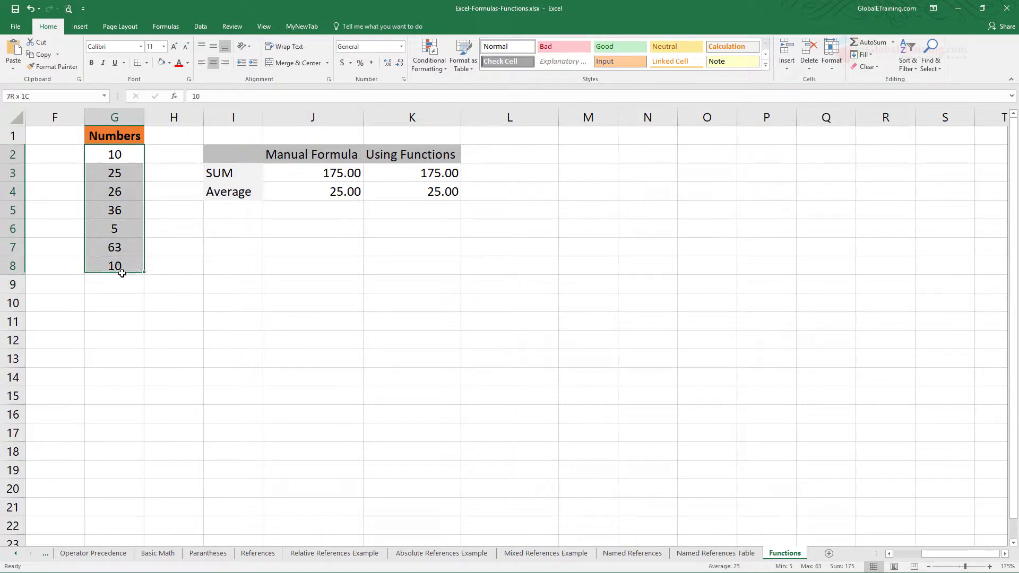
{"action": "left_click", "coordinate": [166, 26]}
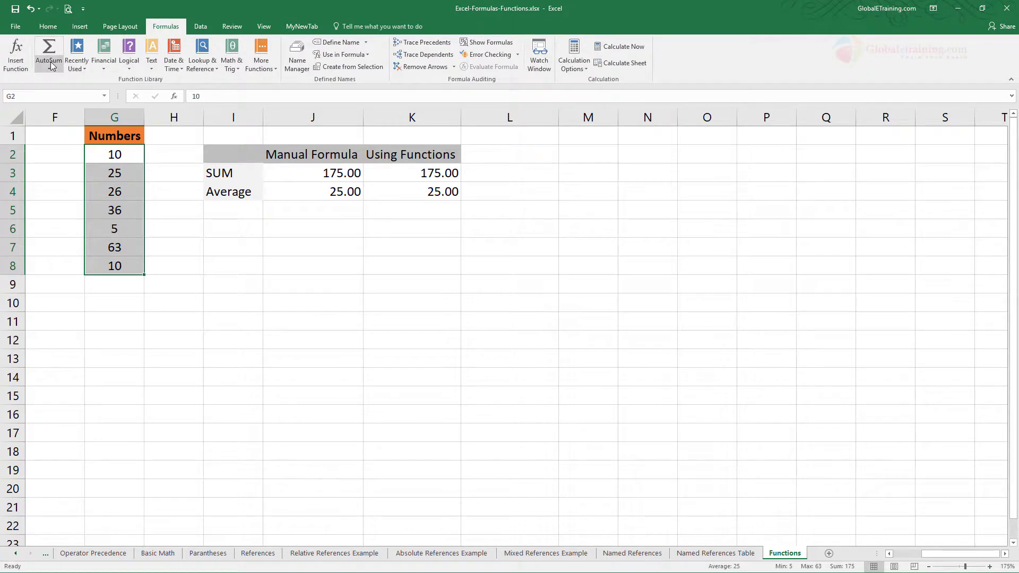
{"action": "left_click", "coordinate": [16, 27]}
{"action": "left_click", "coordinate": [21, 22]}
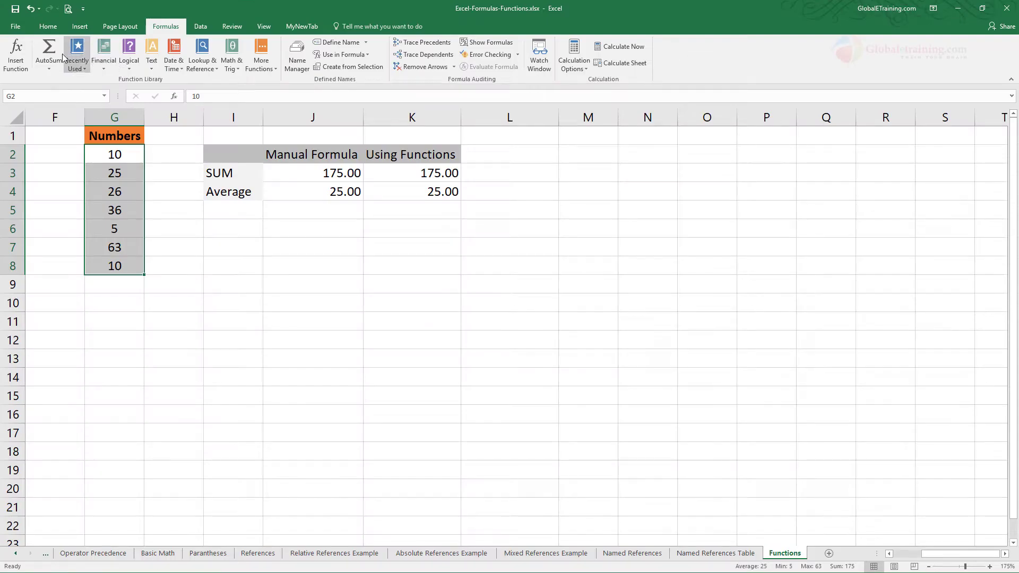
{"action": "left_click", "coordinate": [48, 26]}
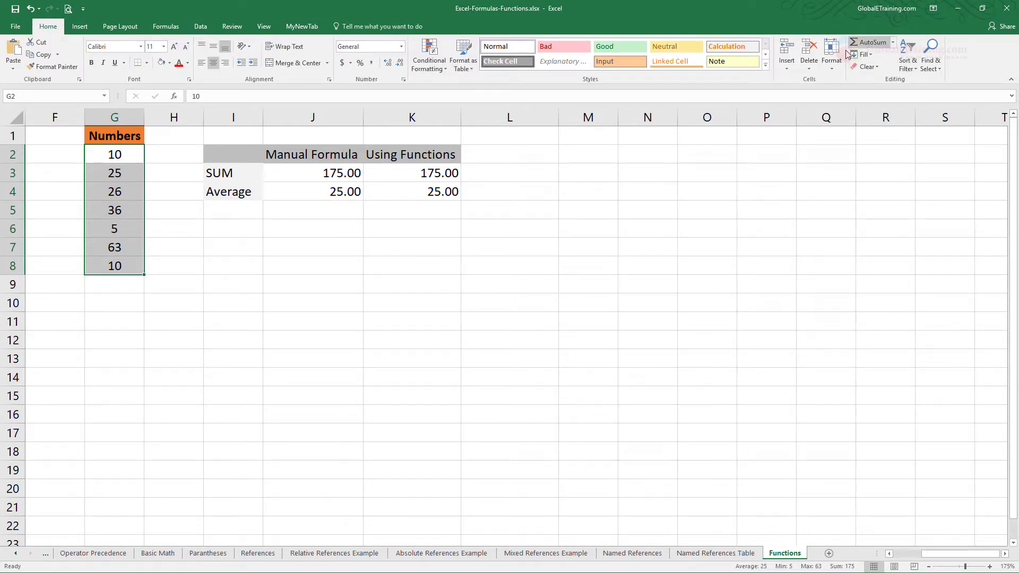
{"action": "left_click", "coordinate": [166, 27]}
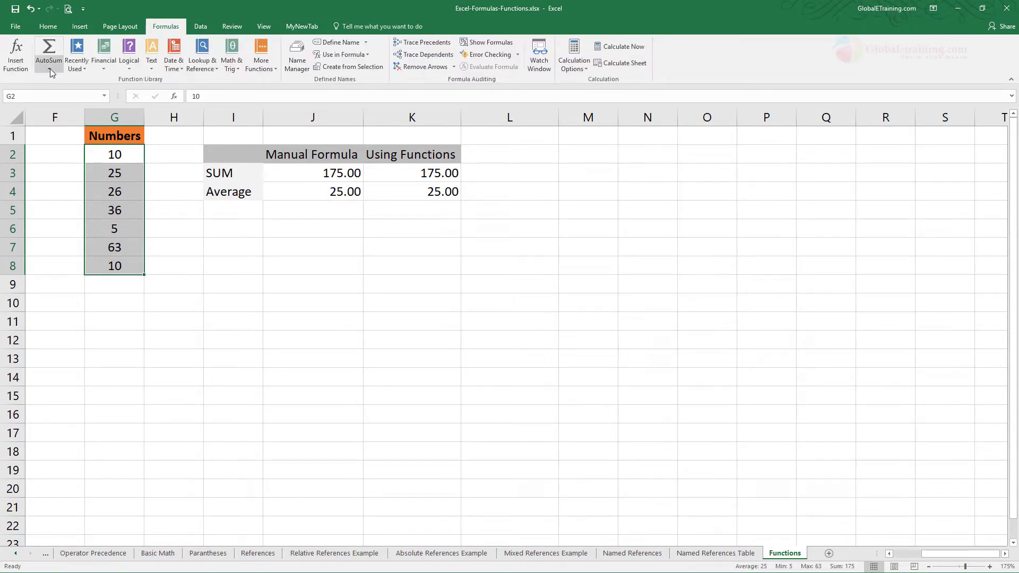
{"action": "left_click", "coordinate": [50, 69]}
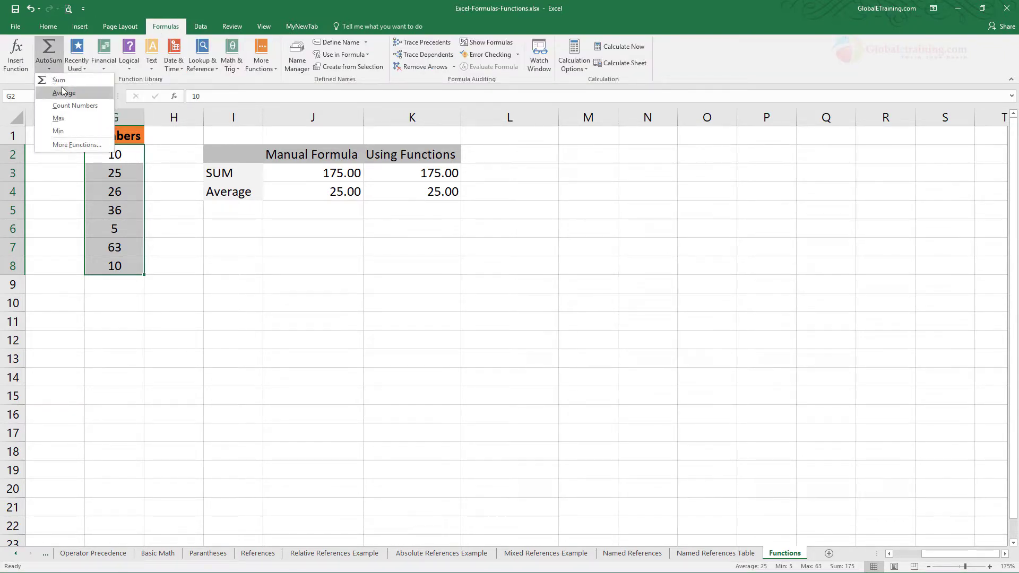
{"action": "left_click", "coordinate": [57, 81]}
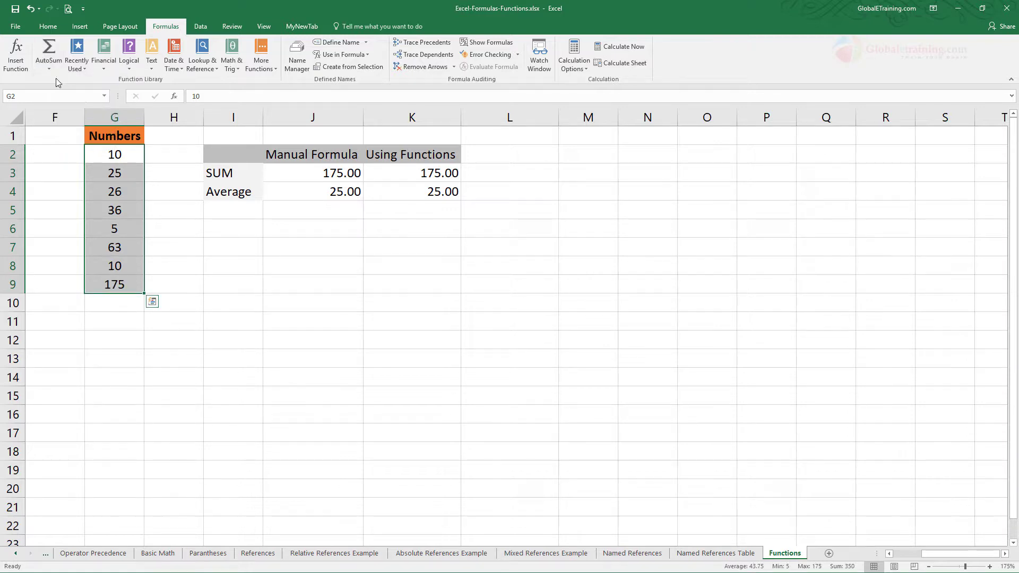
Insert an AutoSum average of G2:G9 in cell G10, view the other AutoSum options, and delete the average
{"action": "left_click", "coordinate": [56, 65]}
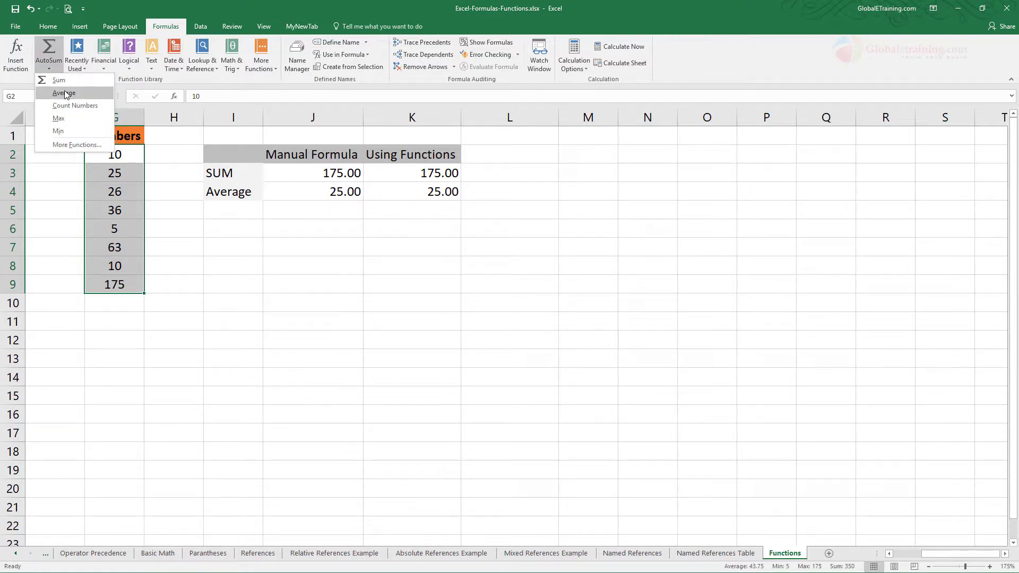
{"action": "left_click", "coordinate": [63, 93]}
{"action": "left_click", "coordinate": [52, 66]}
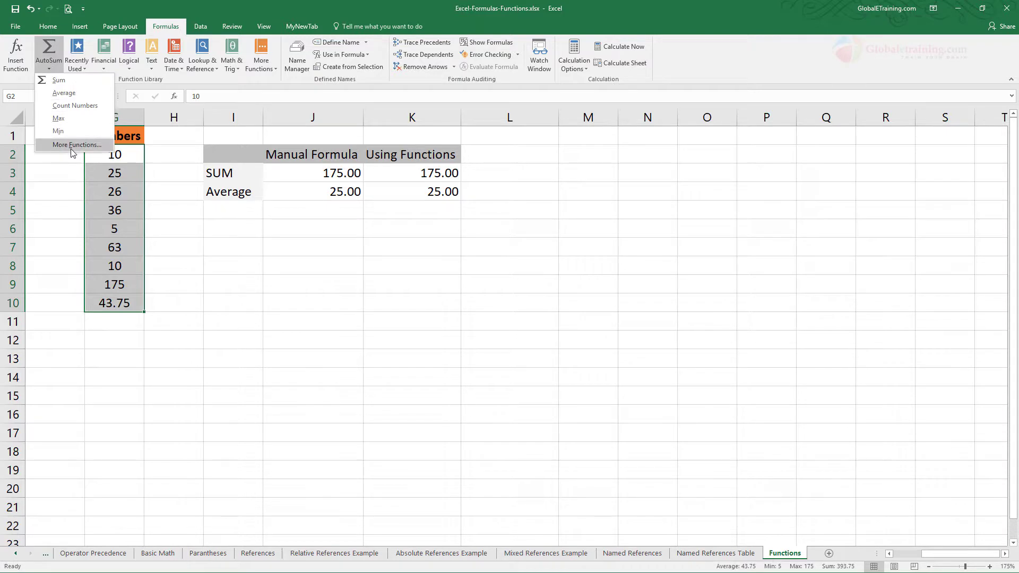
{"action": "left_click", "coordinate": [197, 327]}
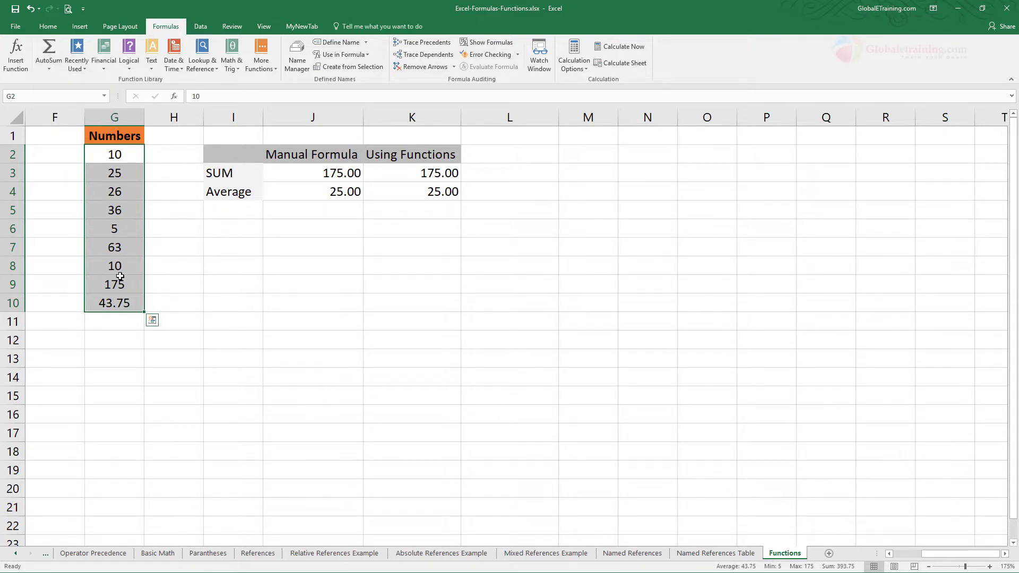
{"action": "left_click", "coordinate": [127, 302]}
{"action": "key", "text": "Delete"}
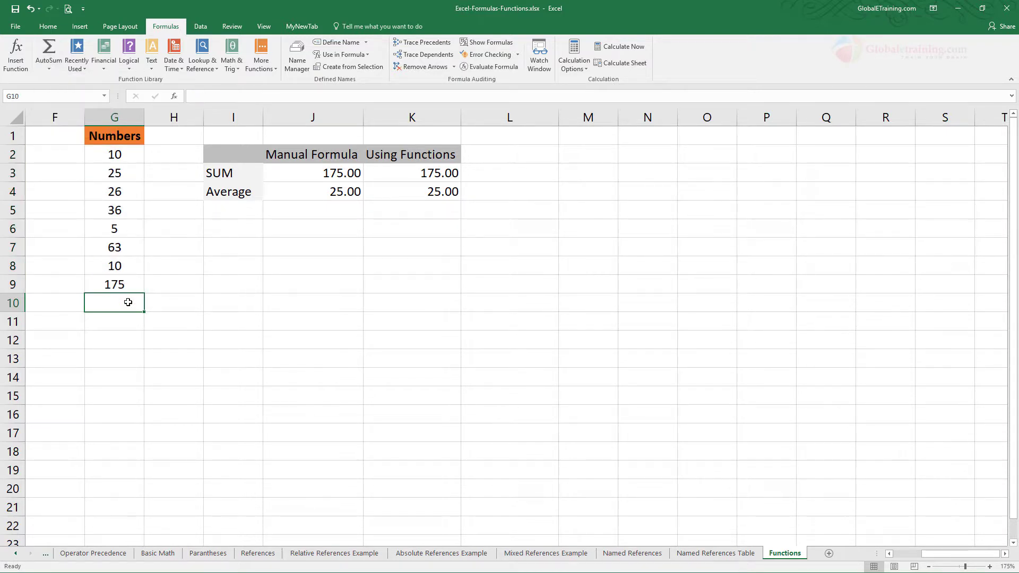
Delete the sum formula from cell G9 below the numbers
{"action": "left_click", "coordinate": [178, 304]}
{"action": "left_click", "coordinate": [122, 284]}
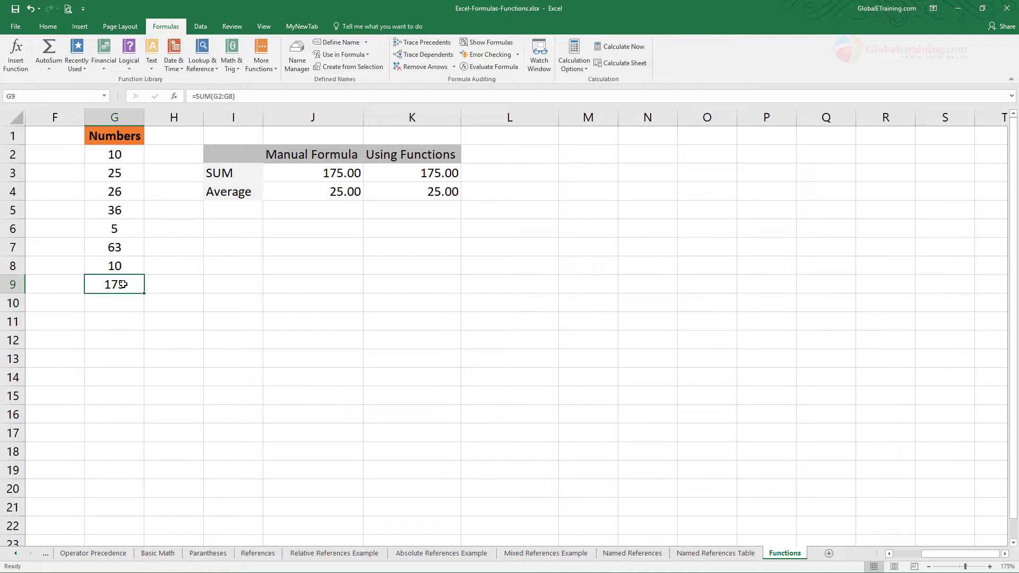
{"action": "key", "text": "Delete"}
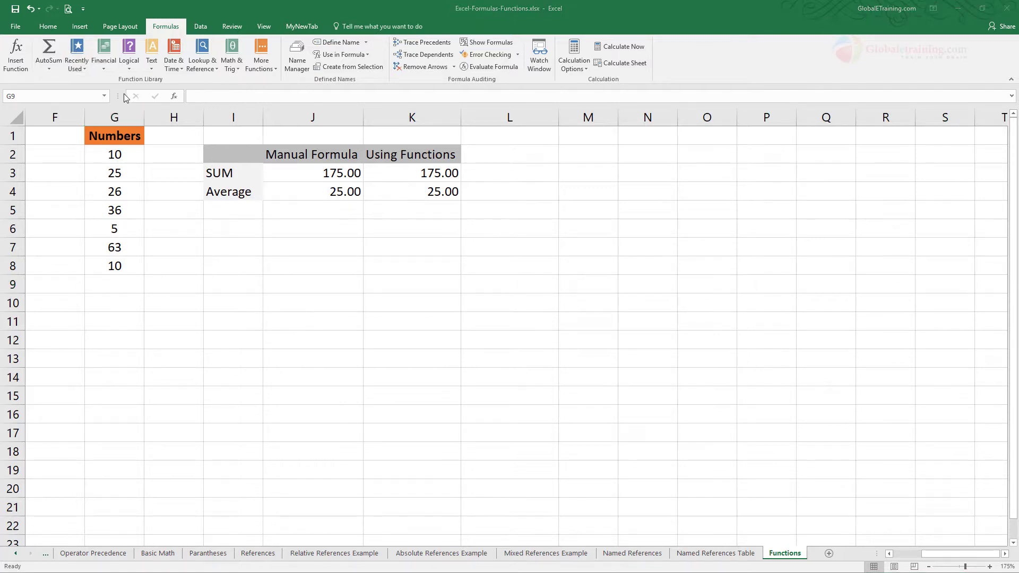
Browse the function library's categories, including Logical, Date & Time and the Compatibility group under More Functions
{"action": "left_click", "coordinate": [165, 29]}
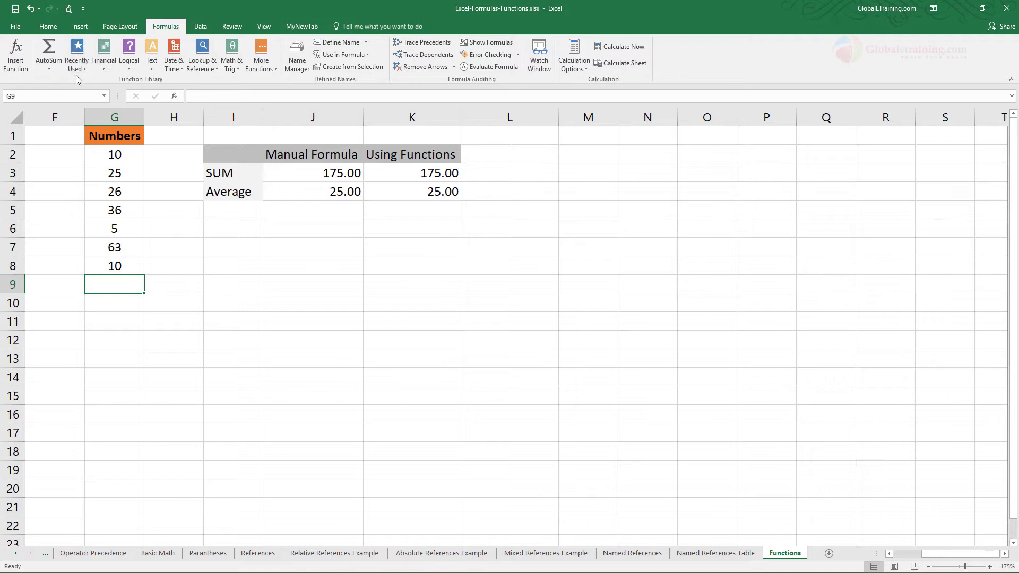
{"action": "left_click", "coordinate": [106, 70]}
{"action": "left_click", "coordinate": [130, 68]}
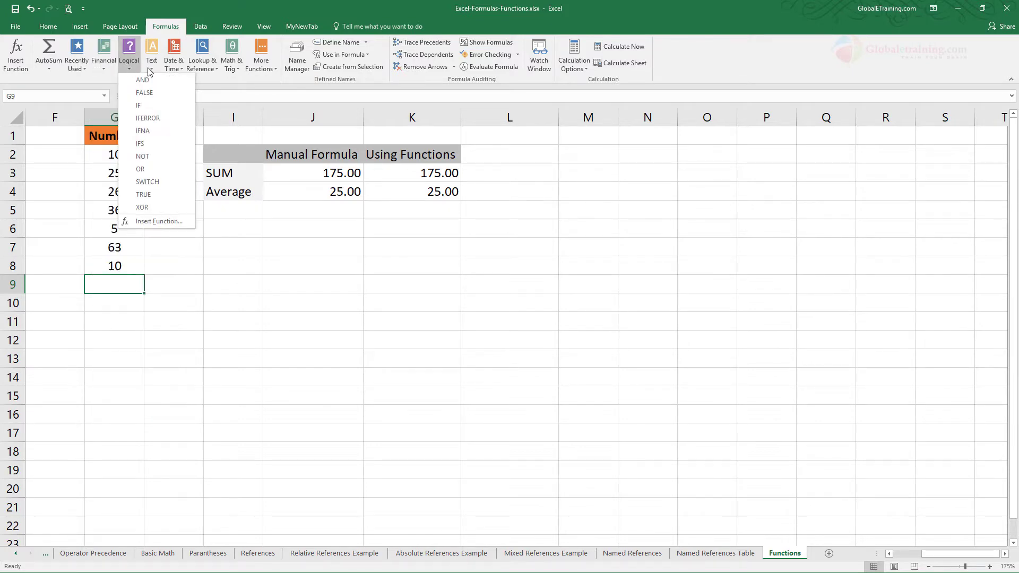
{"action": "left_click", "coordinate": [174, 70]}
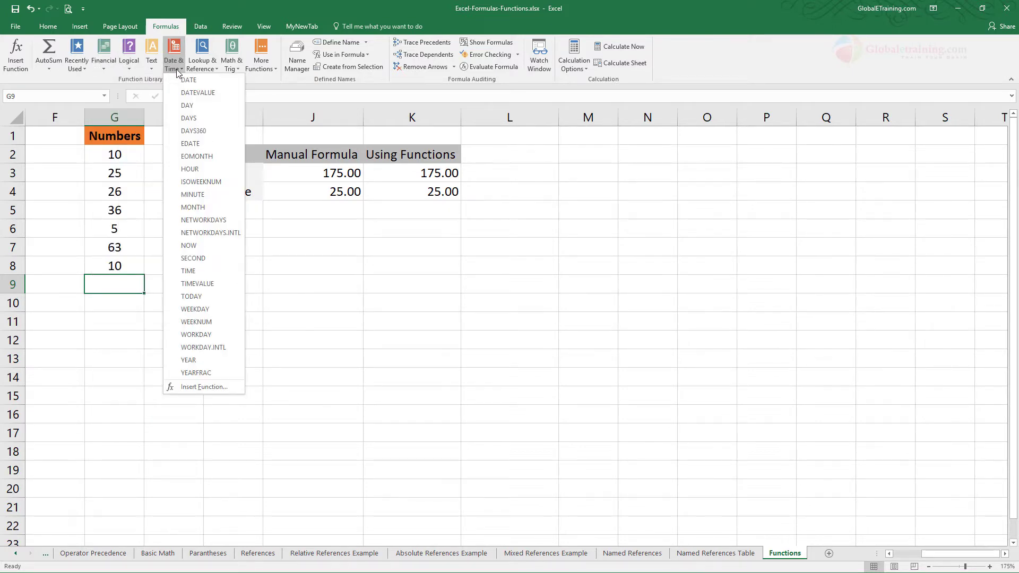
{"action": "left_click", "coordinate": [206, 70]}
{"action": "left_click", "coordinate": [234, 69]}
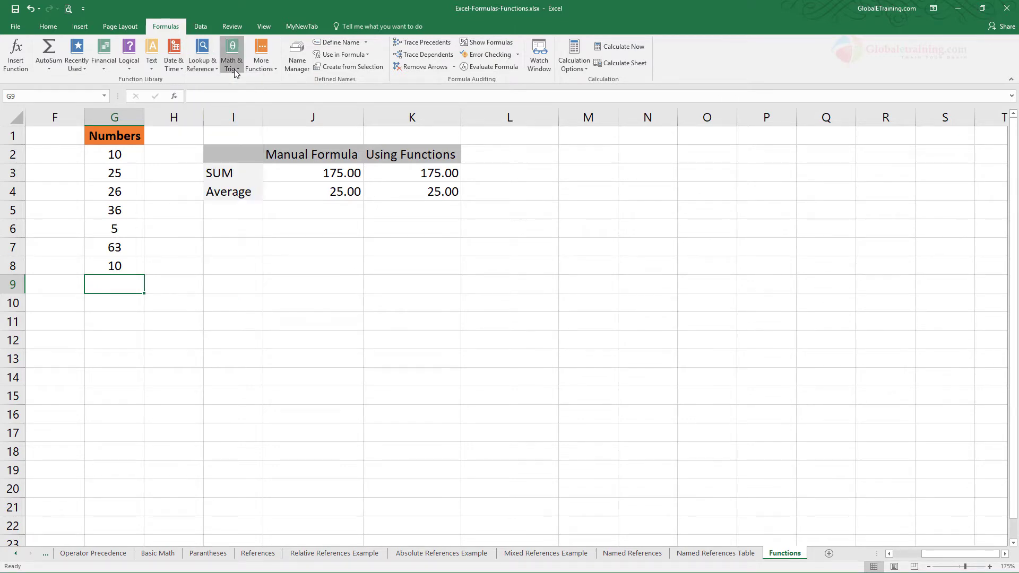
{"action": "left_click", "coordinate": [261, 66]}
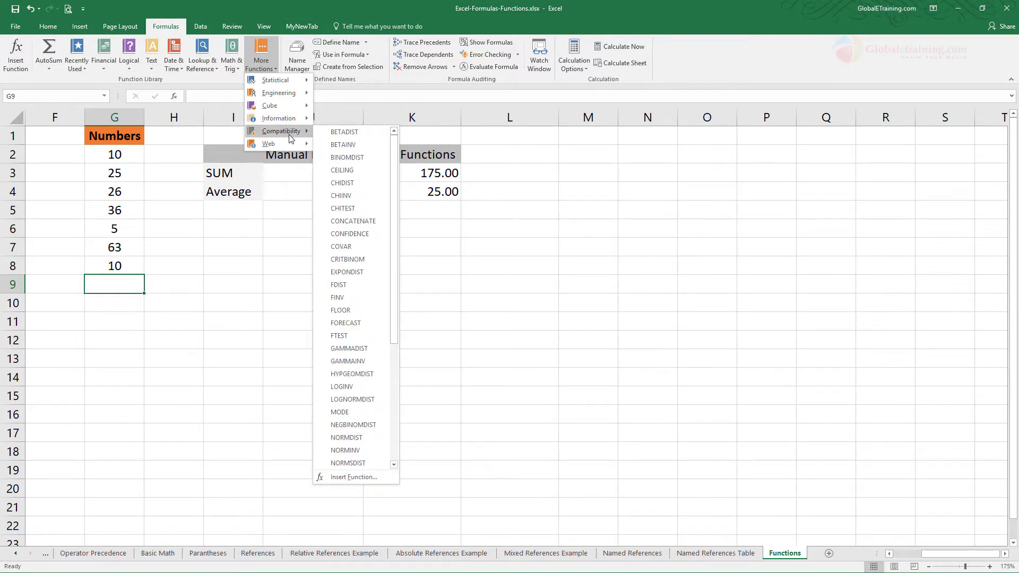
{"action": "left_click", "coordinate": [296, 15]}
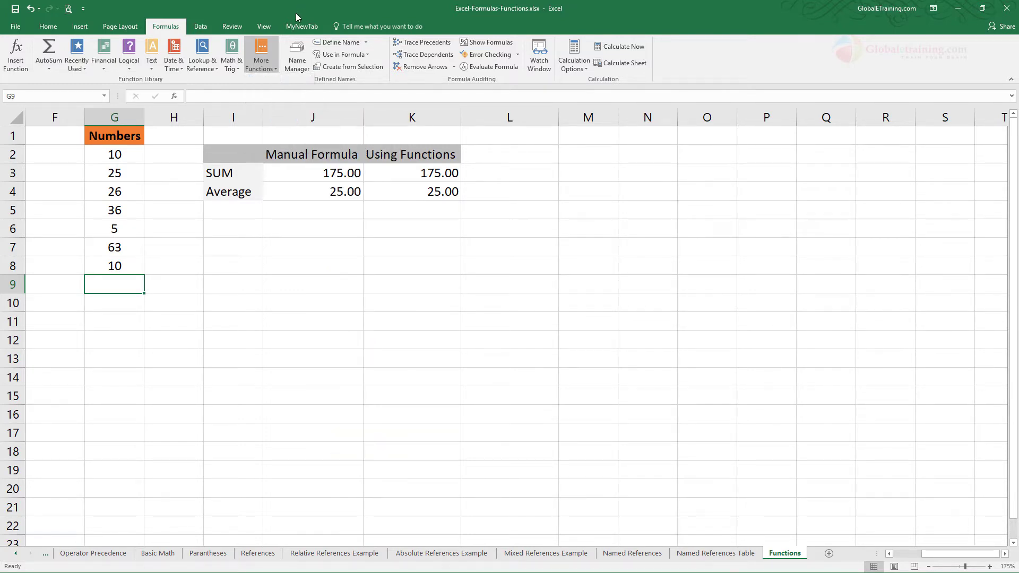
Open the Insert Function dialog for cell I9 and search for "Sum"
{"action": "left_click", "coordinate": [232, 280]}
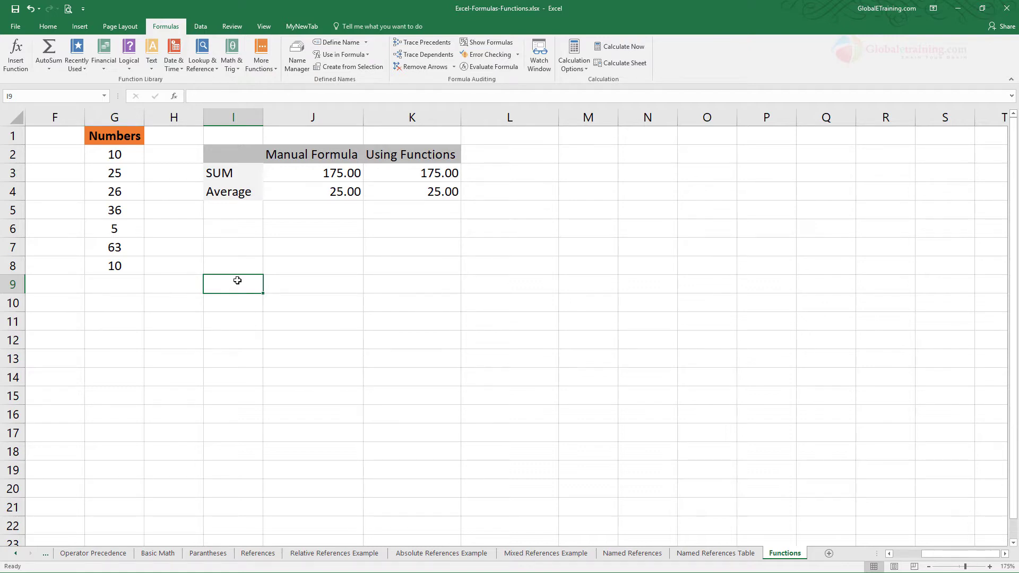
{"action": "left_click", "coordinate": [174, 97]}
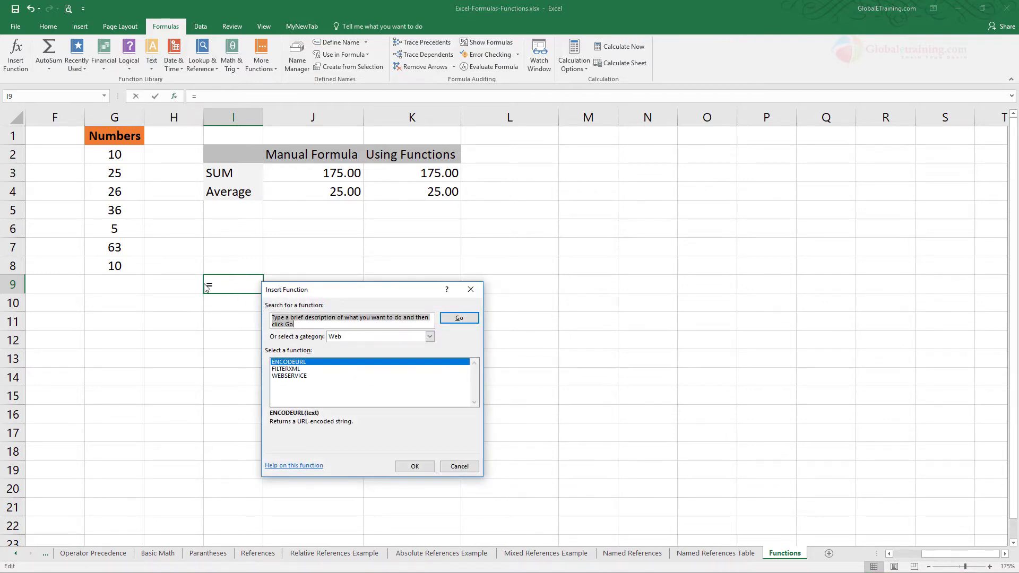
{"action": "left_click_drag", "start_coordinate": [335, 290], "coordinate": [397, 230]}
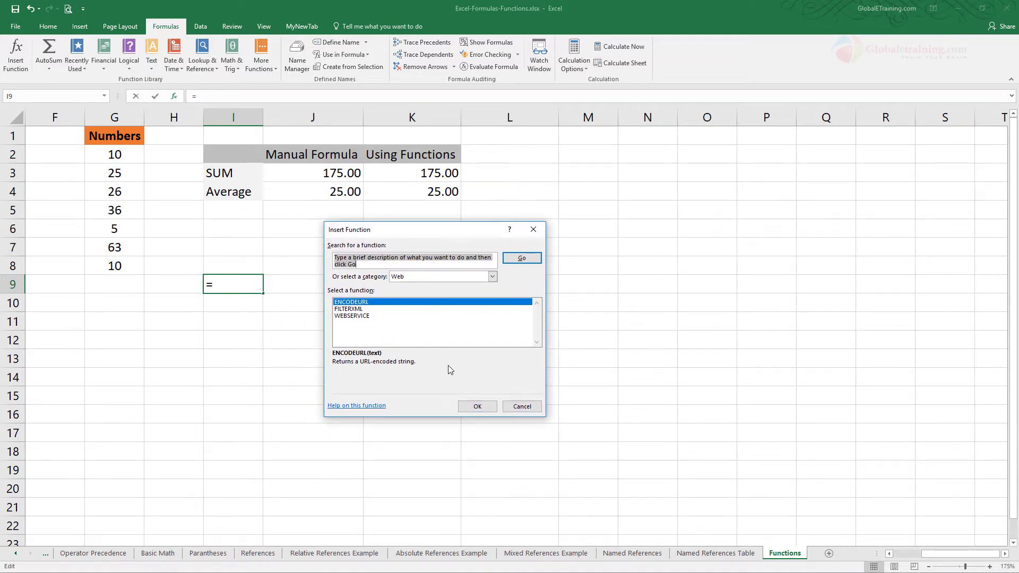
{"action": "type", "text": "Sum"}
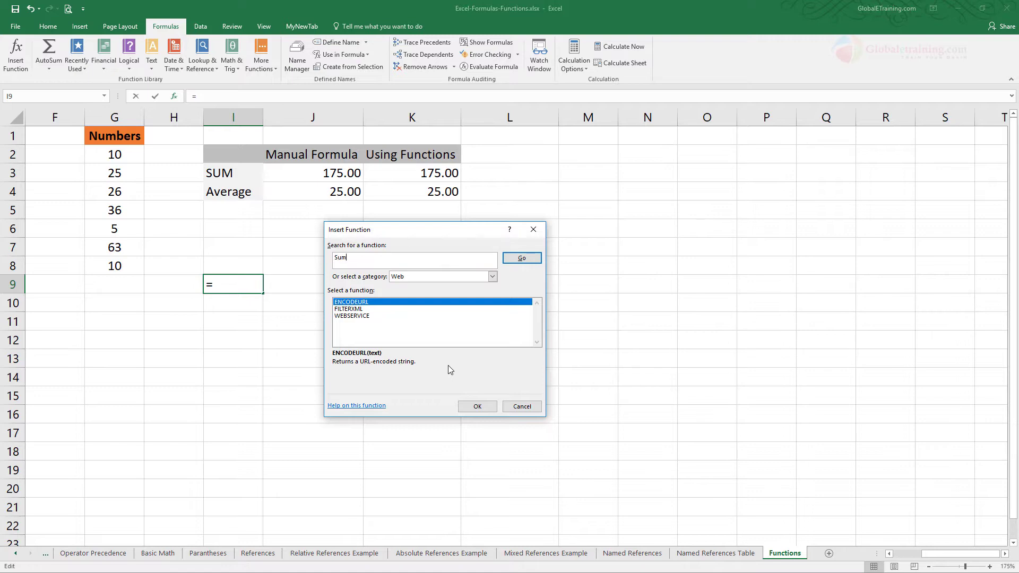
{"action": "key", "text": "Tab"}
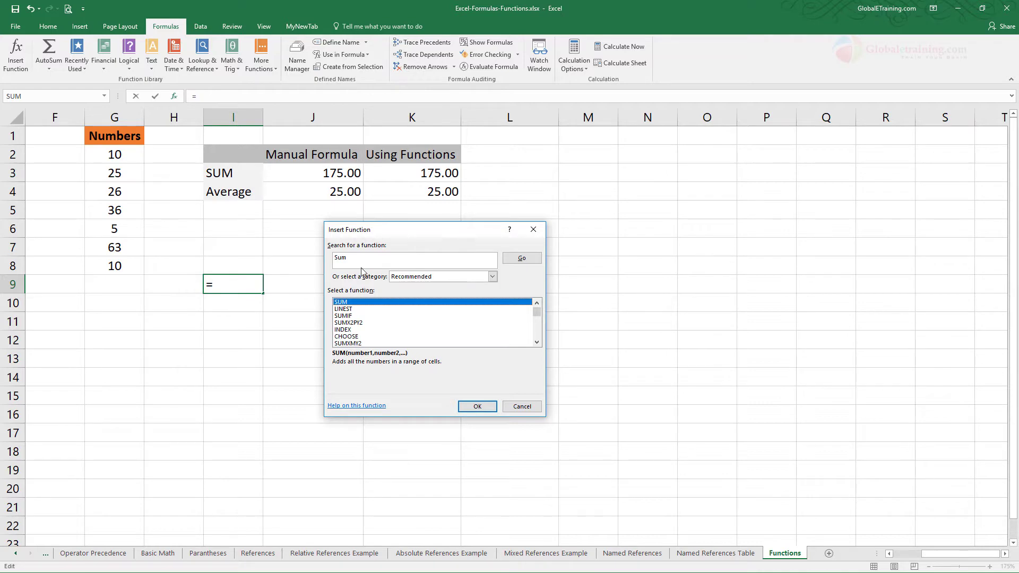
List all functions in the Insert Function dialog, then search by the description "Sum of number"
{"action": "left_click", "coordinate": [492, 276]}
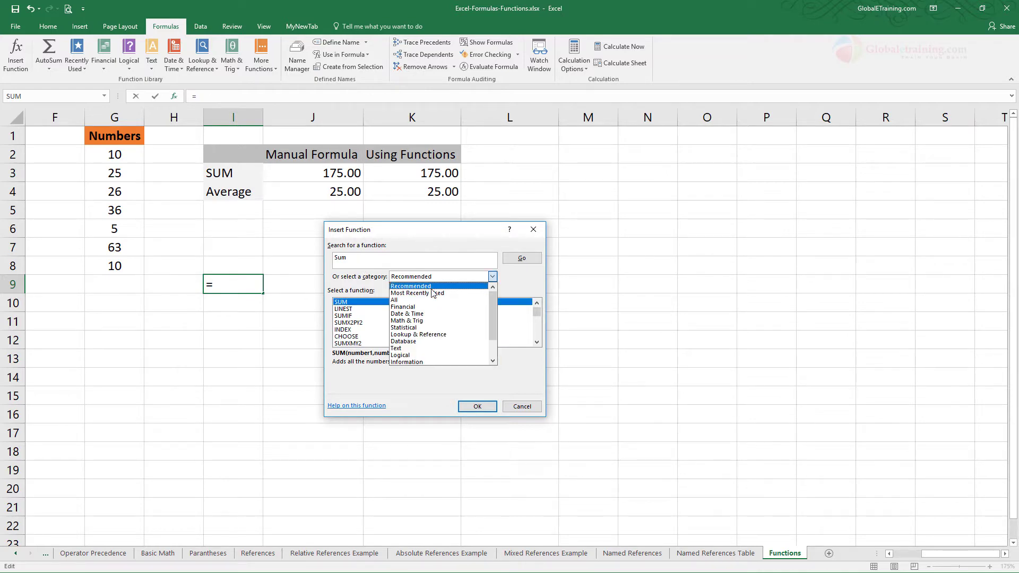
{"action": "left_click", "coordinate": [403, 292]}
{"action": "left_click", "coordinate": [371, 262]}
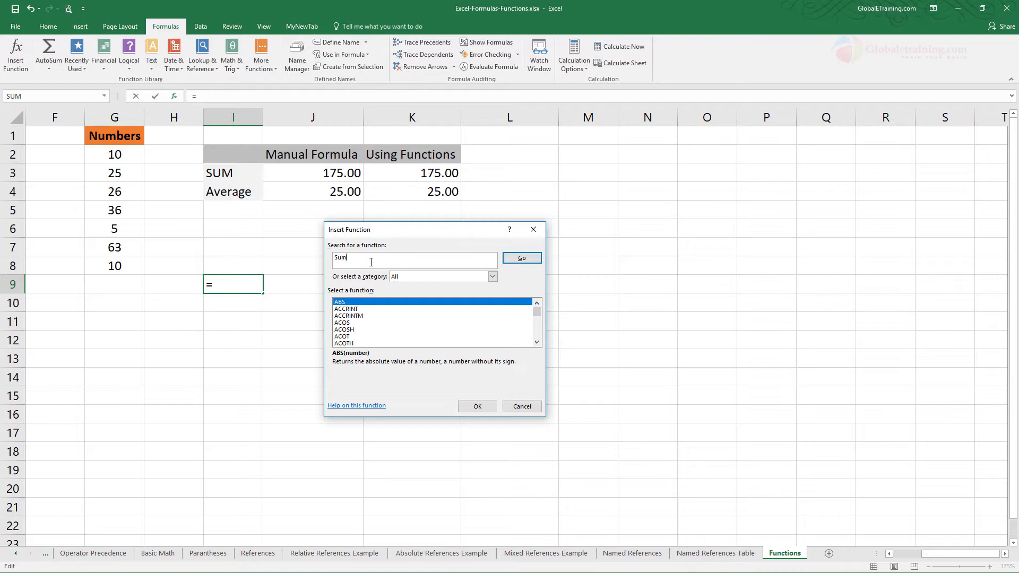
{"action": "type", "text": "of number"}
{"action": "key", "text": "Return"}
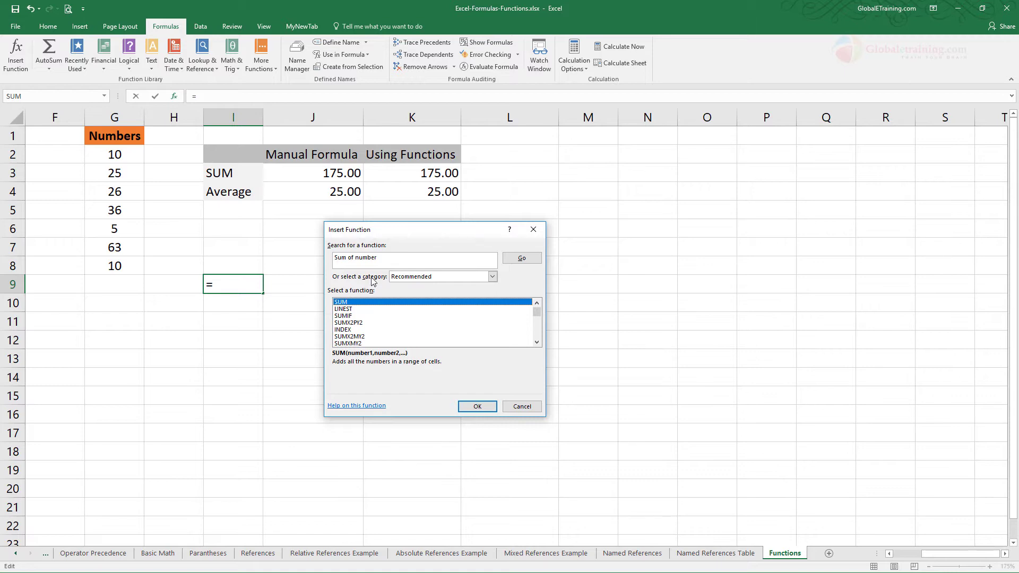
Search for "Average", open the arguments of the AVERAGE function for cell I9 and cancel the insertion
{"action": "left_click", "coordinate": [360, 260]}
{"action": "type", "text": "Av"}
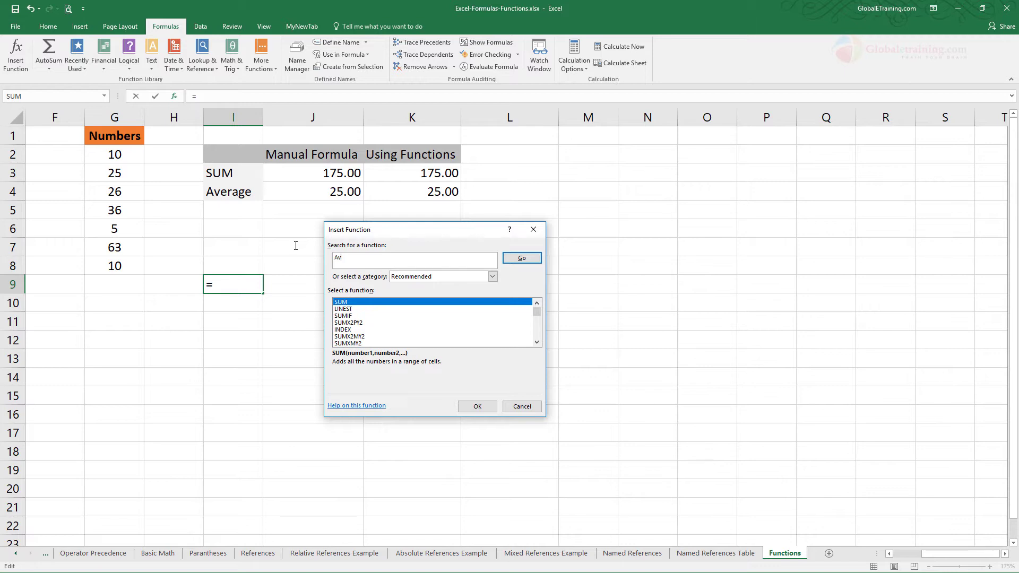
{"action": "type", "text": "erage"}
{"action": "key", "text": "Return"}
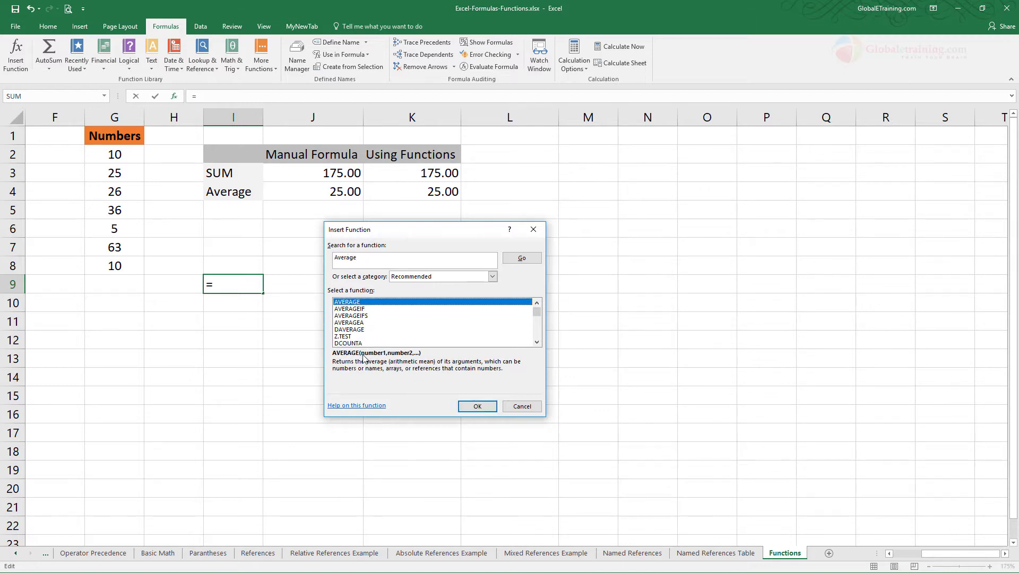
{"action": "double_click", "coordinate": [354, 302]}
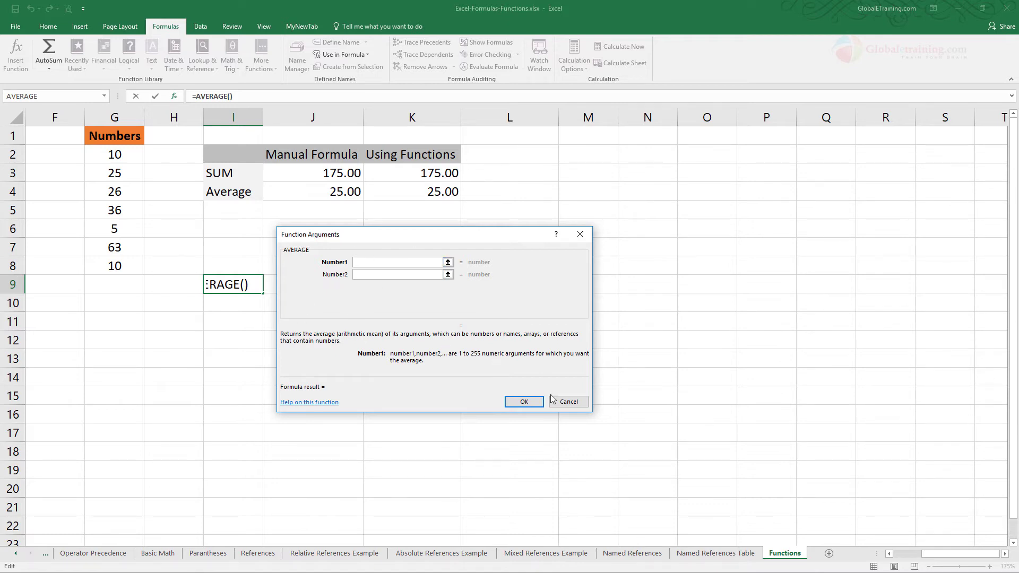
{"action": "left_click", "coordinate": [569, 402]}
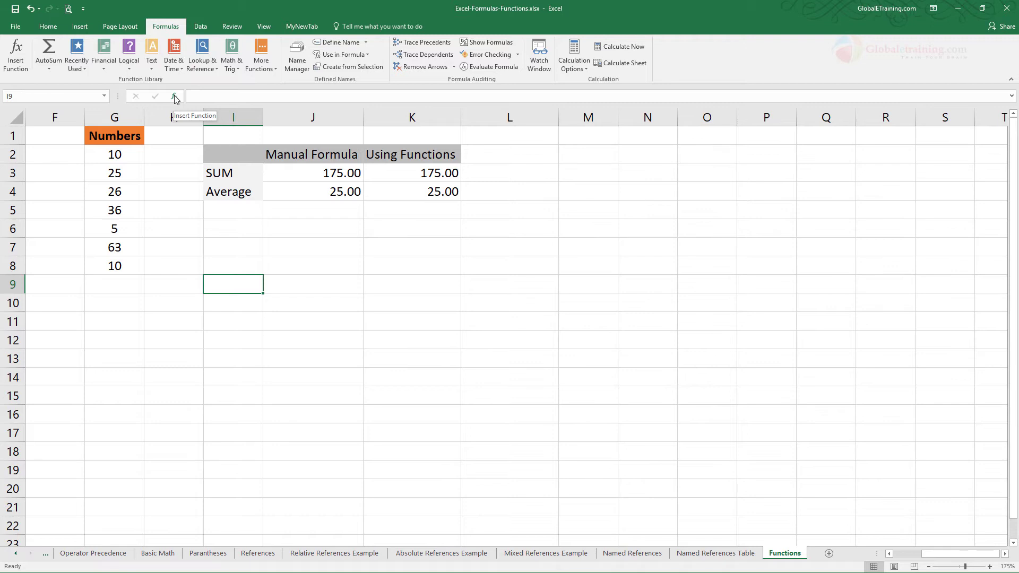
Reopen the Insert Function dialog from the function library, review its list of function categories and close it
{"action": "left_click", "coordinate": [52, 27]}
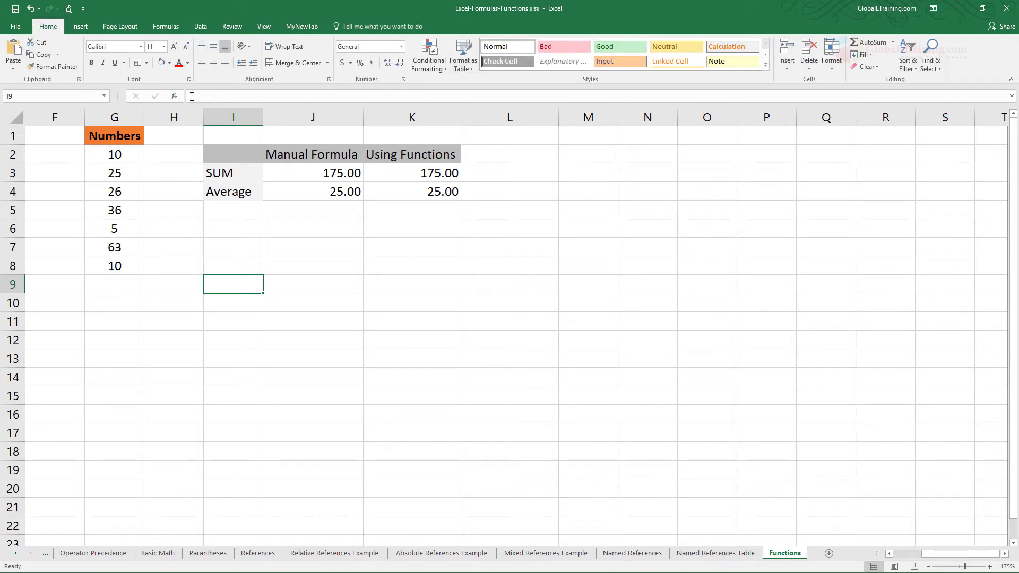
{"action": "left_click", "coordinate": [169, 29]}
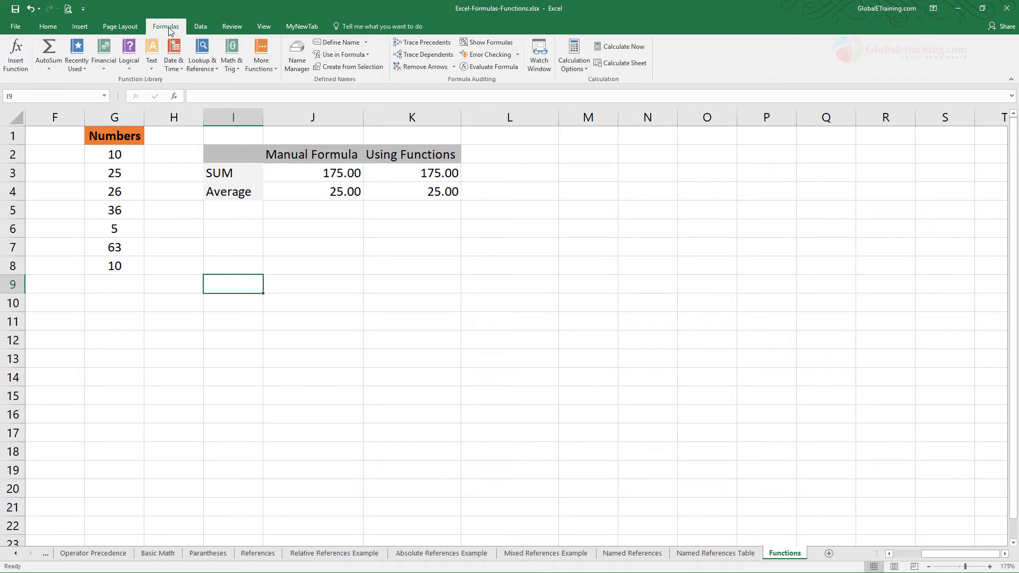
{"action": "left_click", "coordinate": [21, 59]}
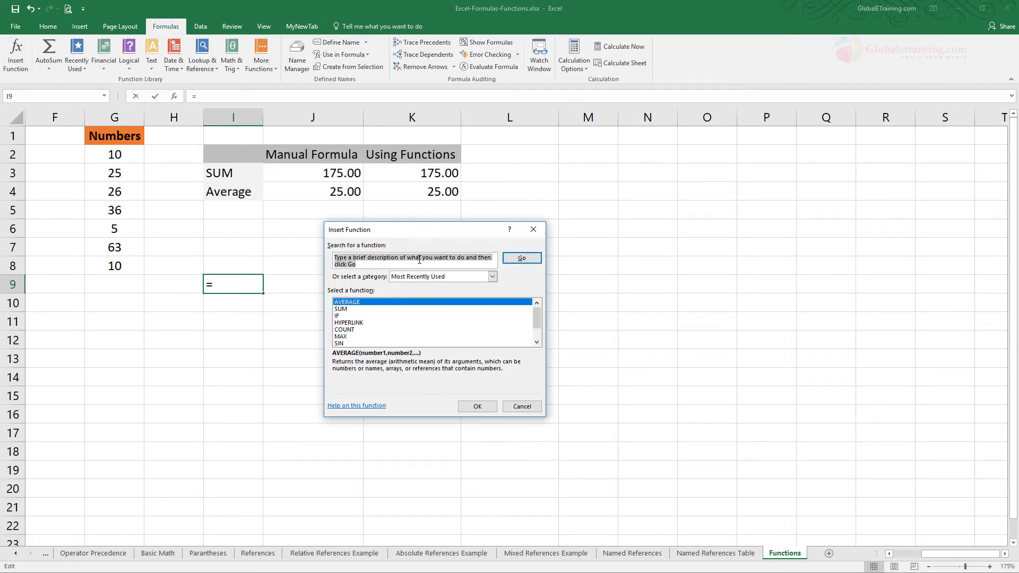
{"action": "left_click", "coordinate": [491, 276]}
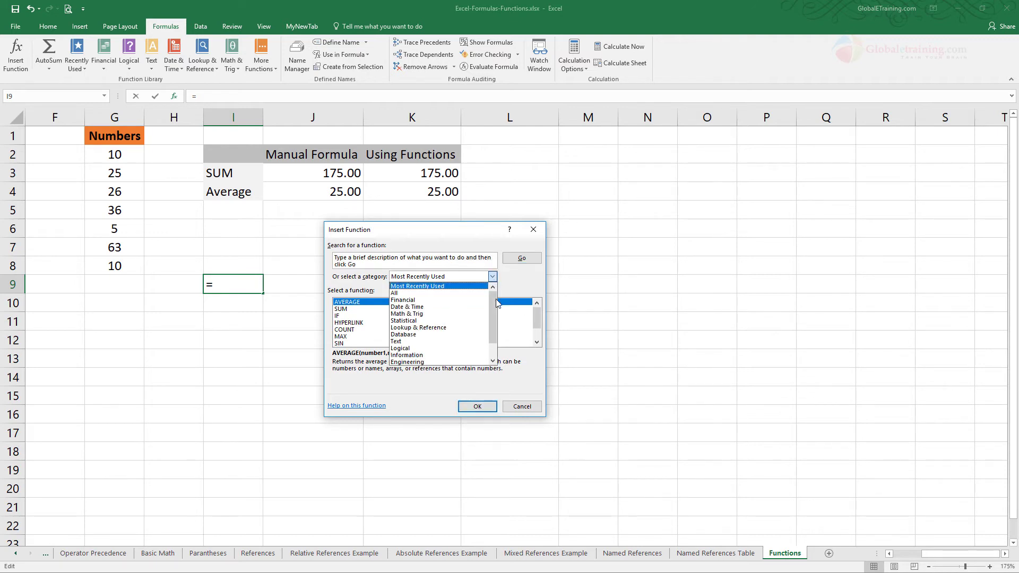
{"action": "left_click_drag", "start_coordinate": [495, 301], "coordinate": [493, 318]}
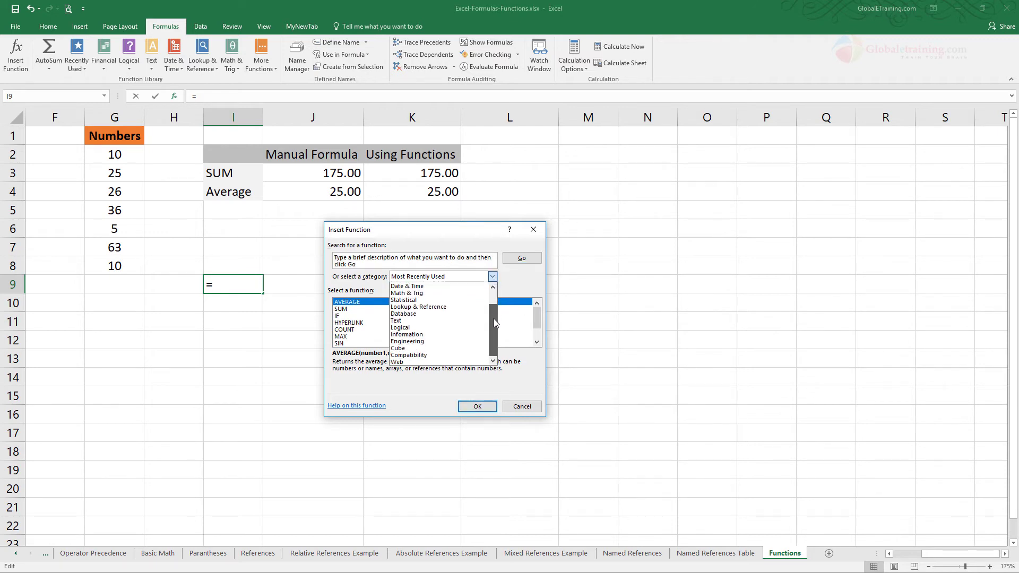
{"action": "left_click", "coordinate": [529, 289]}
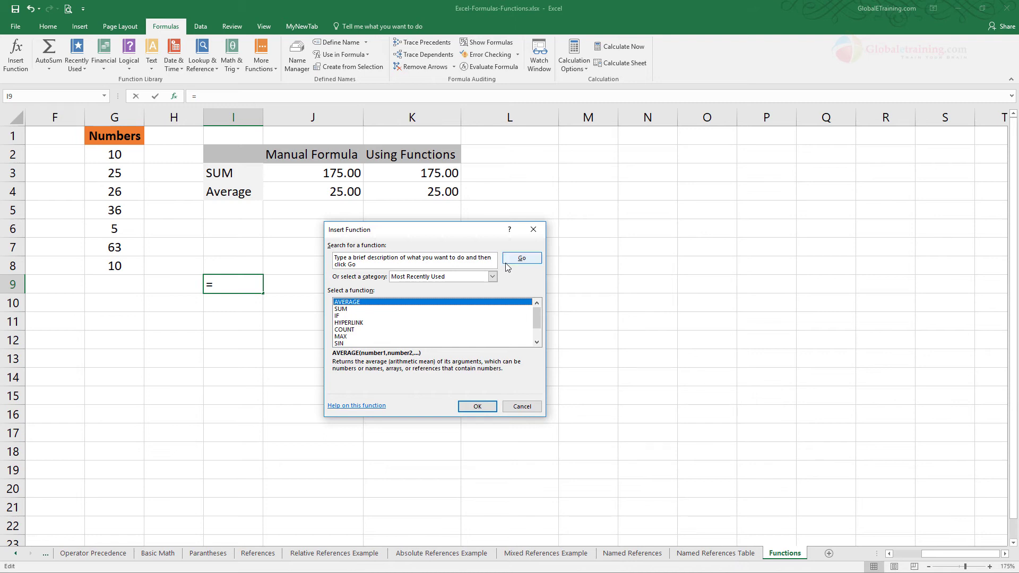
{"action": "left_click", "coordinate": [532, 229]}
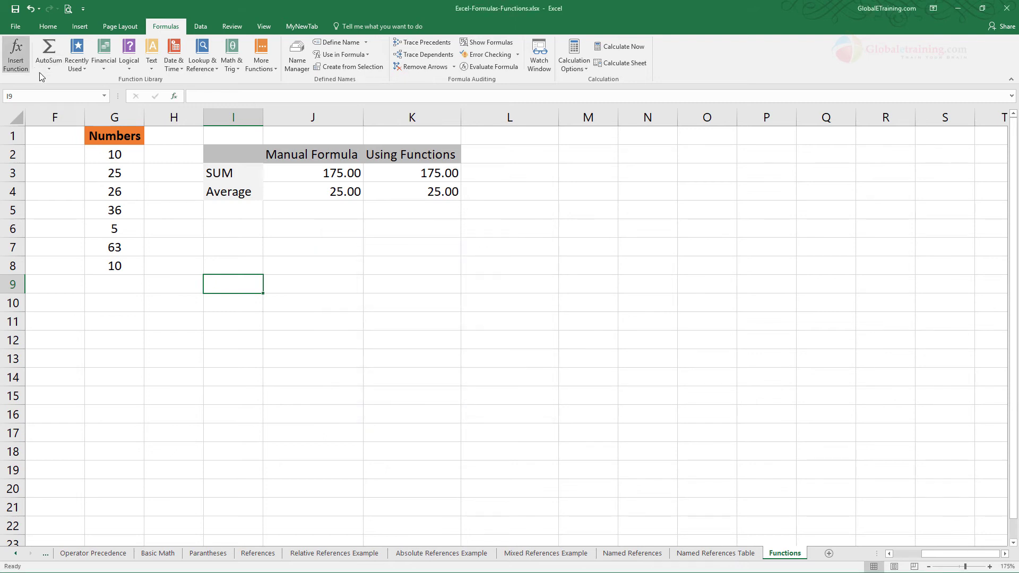